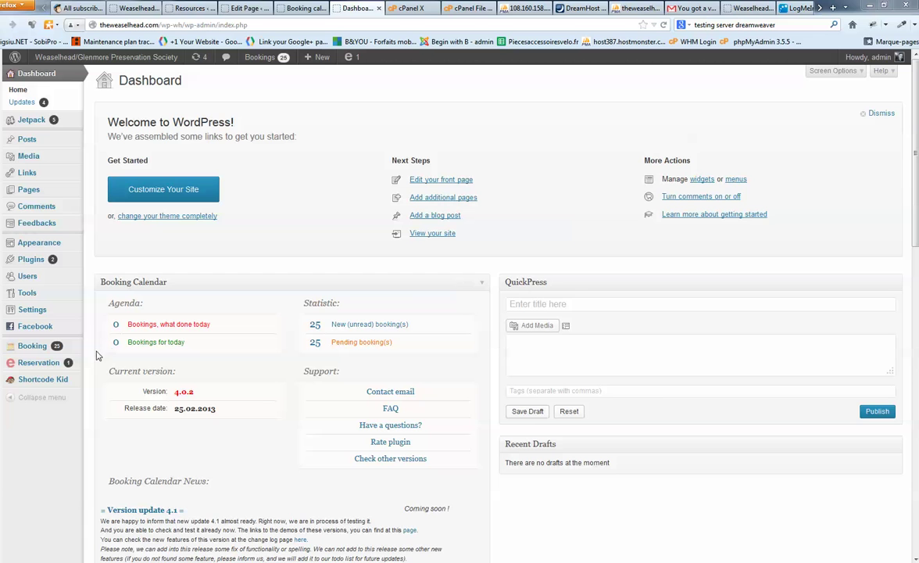
Open the Reservations Dashboard, browse the upcoming reservations, and glance at the pending Booking Calendar list.
mouse_move(68, 365)
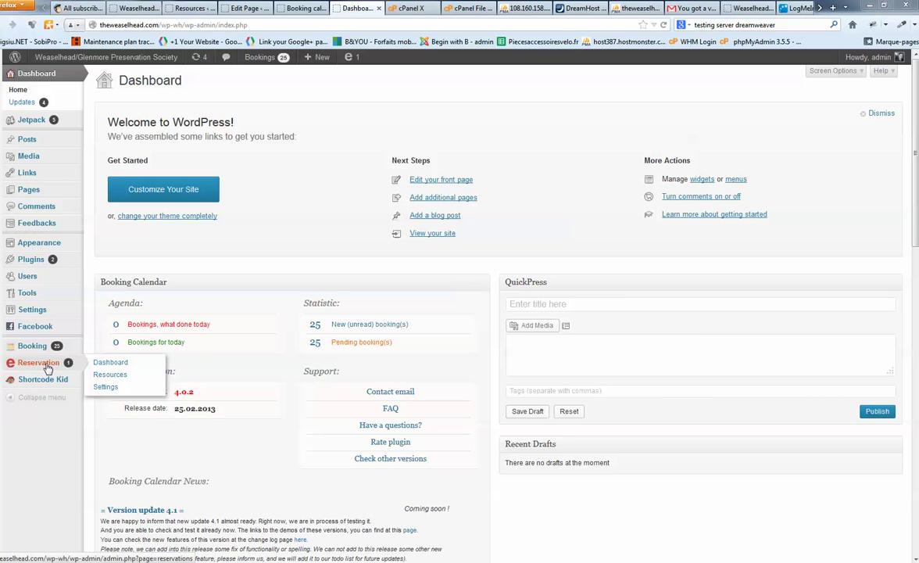
left_click(109, 364)
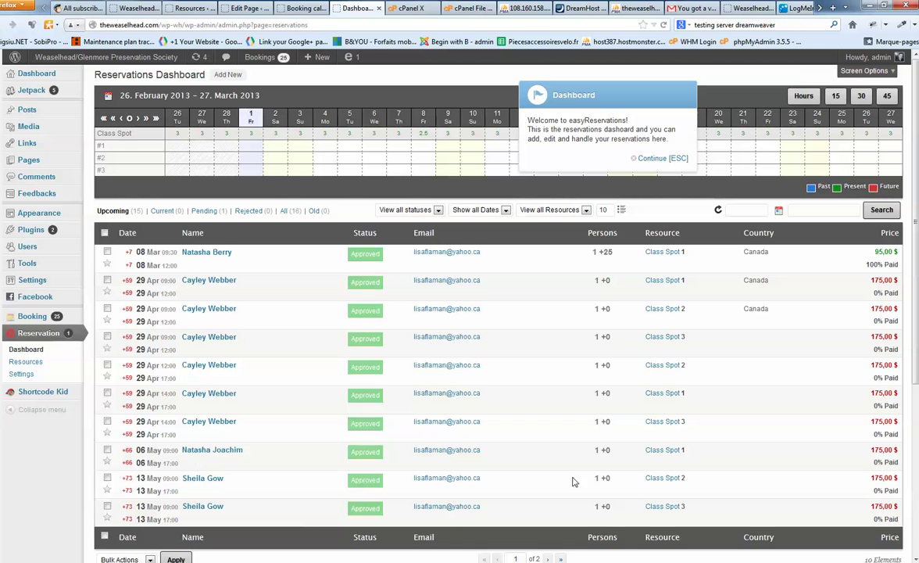
scroll(657, 454, "down", 1)
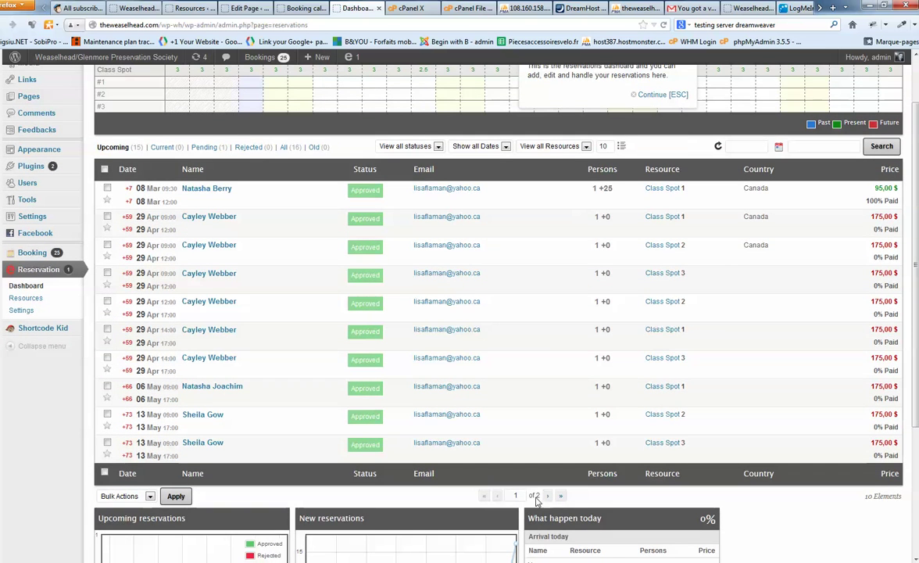
scroll(502, 437, "up", 1)
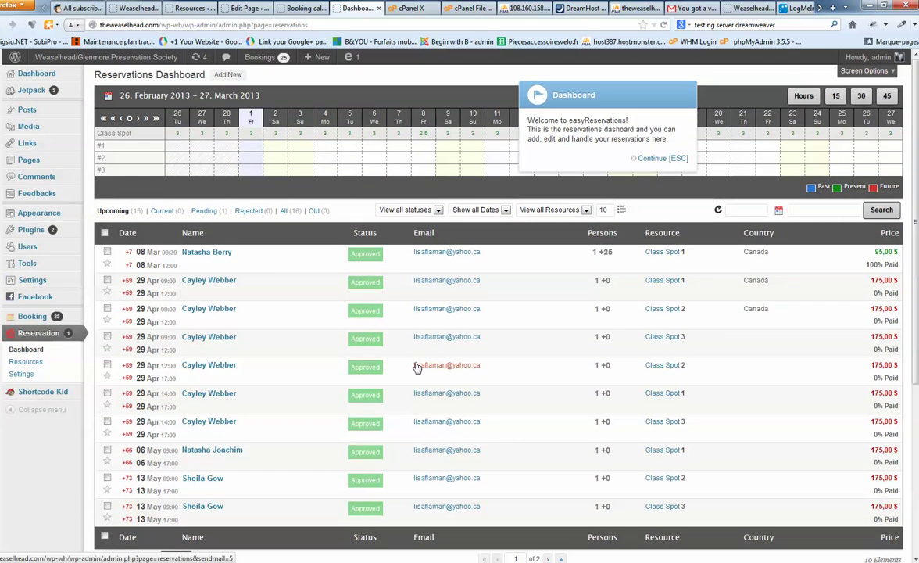
left_click(291, 8)
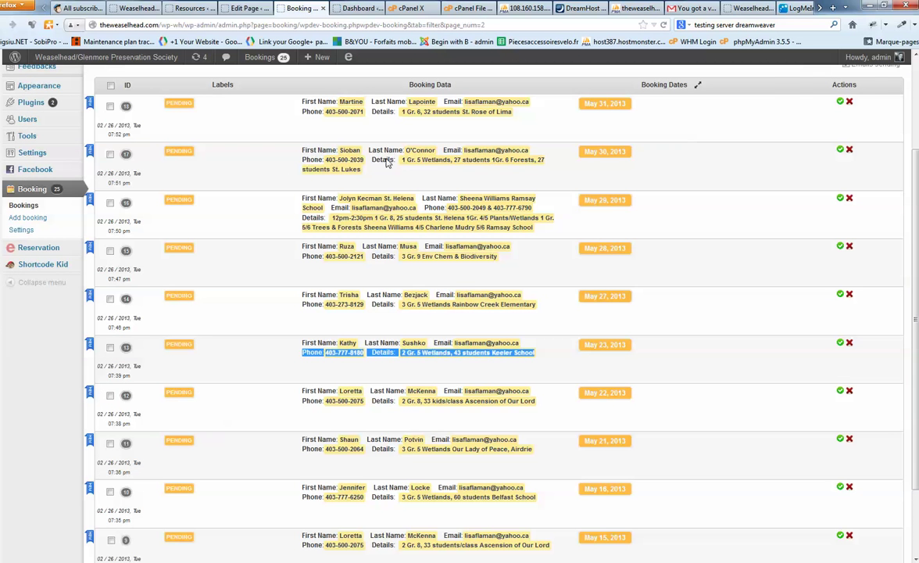
left_click(356, 8)
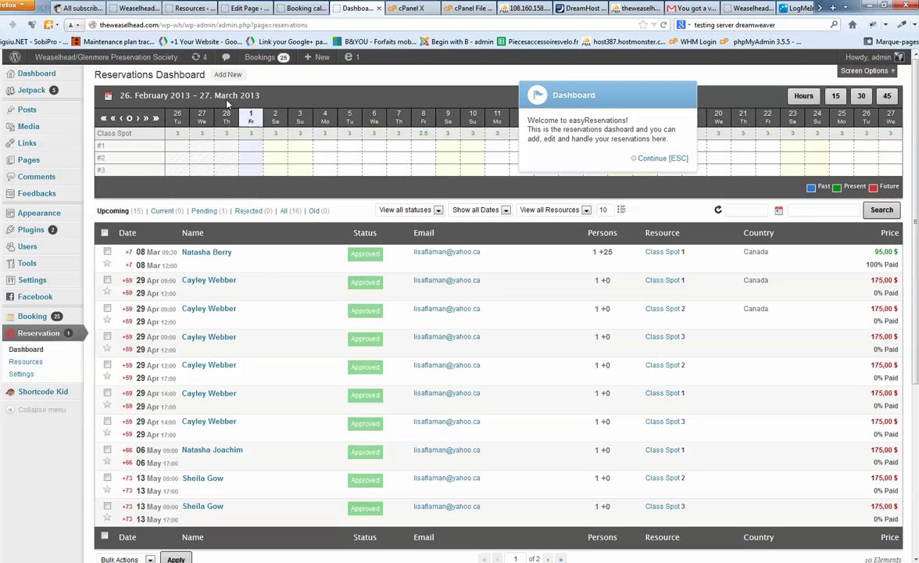
Start a new reservation and enter the pending booking's guest full name as Name.
left_click(225, 77)
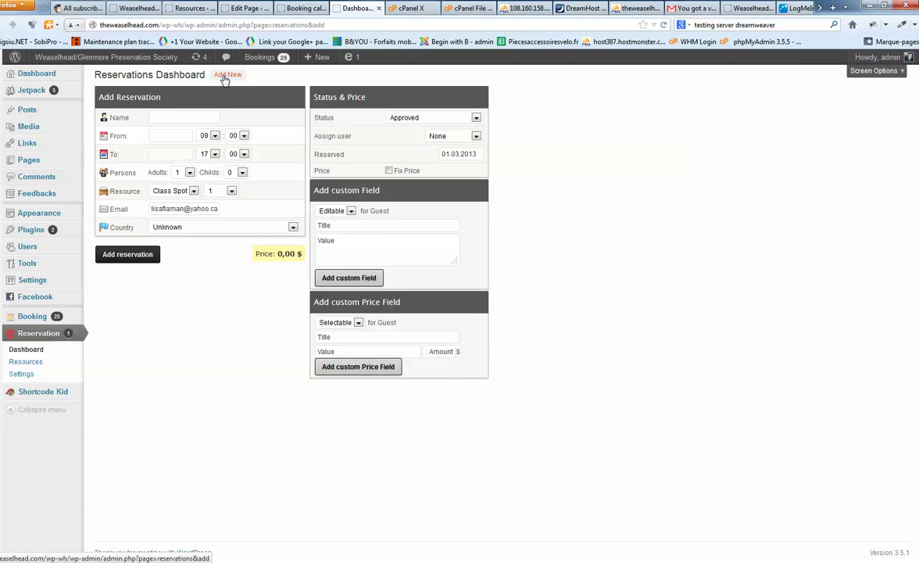
left_click(177, 235)
left_click(304, 9)
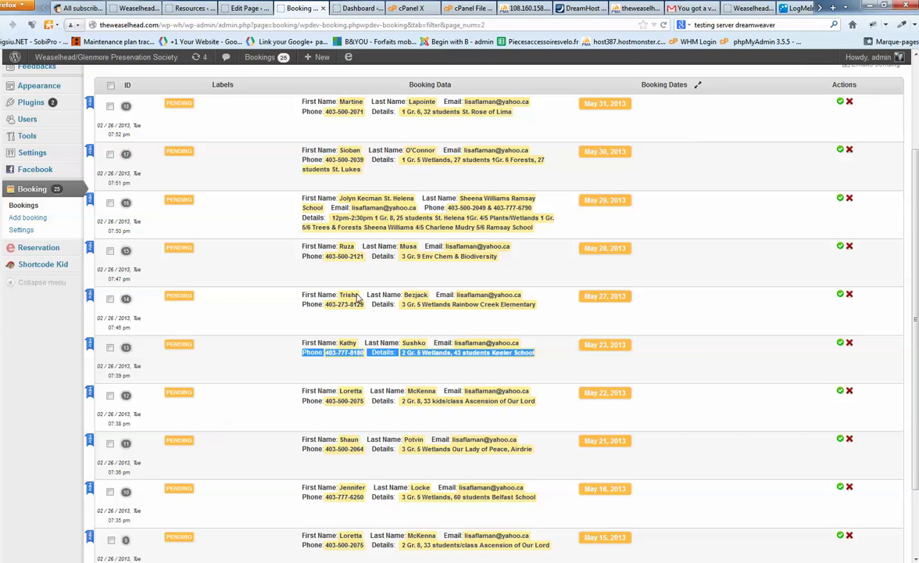
left_click(246, 8)
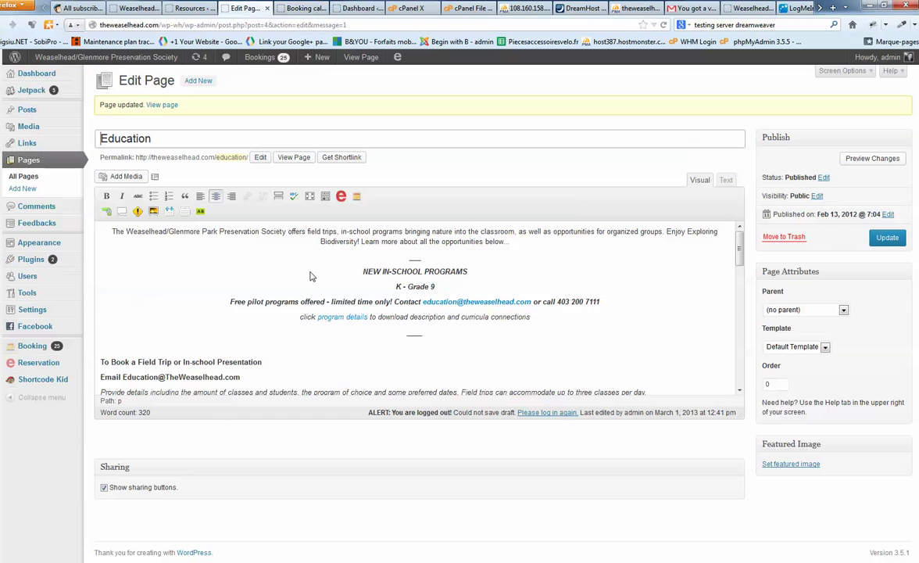
left_click(301, 8)
left_click(338, 9)
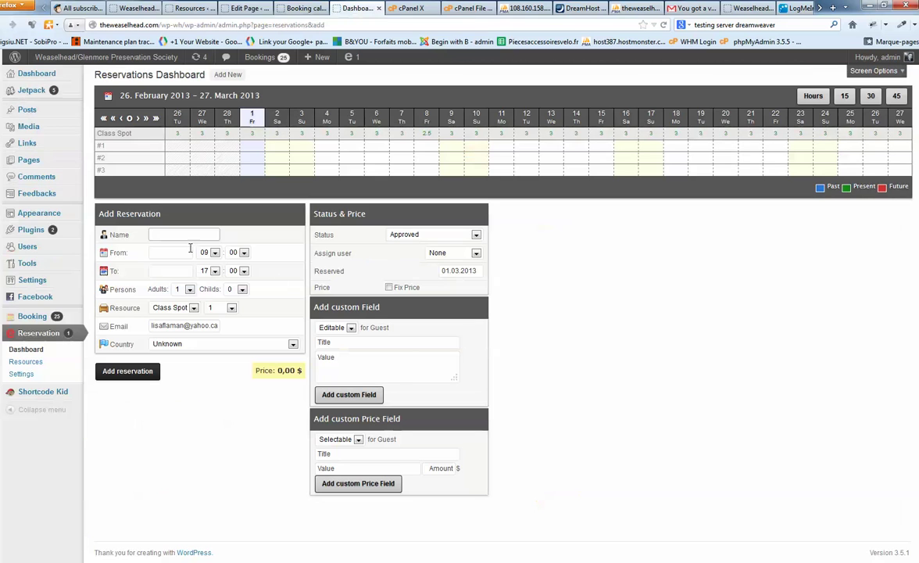
Recheck the guest name in the pending booking and come back to the form.
left_click(275, 8)
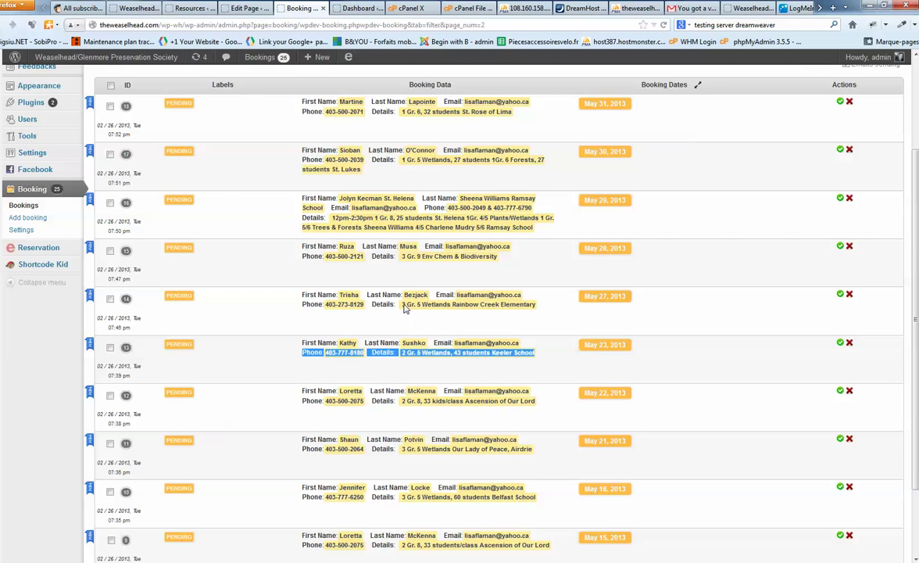
left_click(516, 289)
left_click(358, 9)
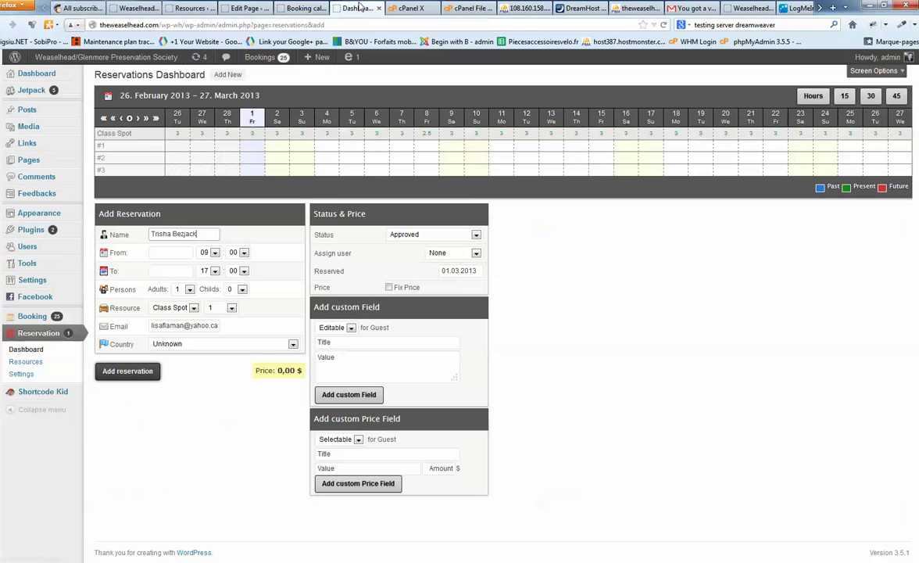
Set both the From and To dates to 27 May 2013.
left_click(169, 252)
left_click(266, 269)
left_click(267, 270)
left_click(266, 269)
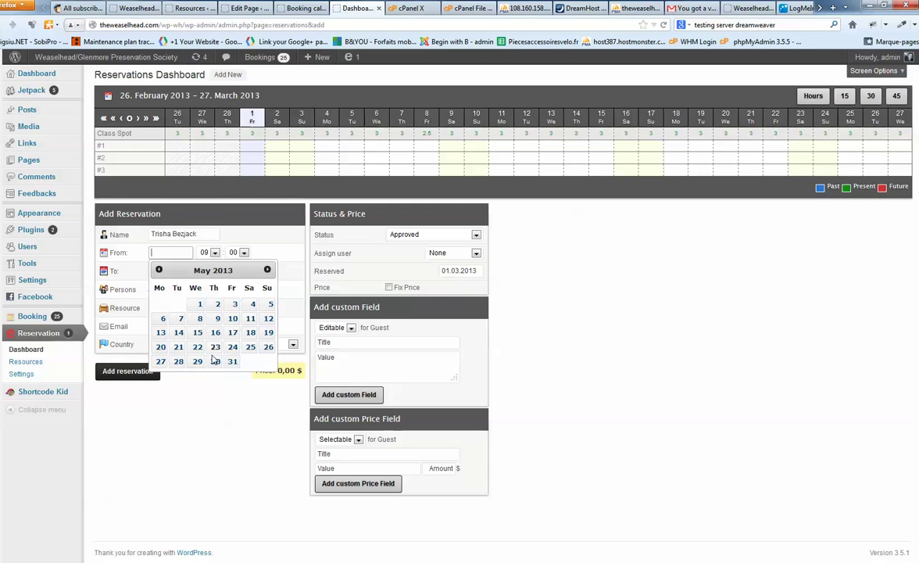
left_click(161, 361)
left_click(170, 271)
left_click(267, 287)
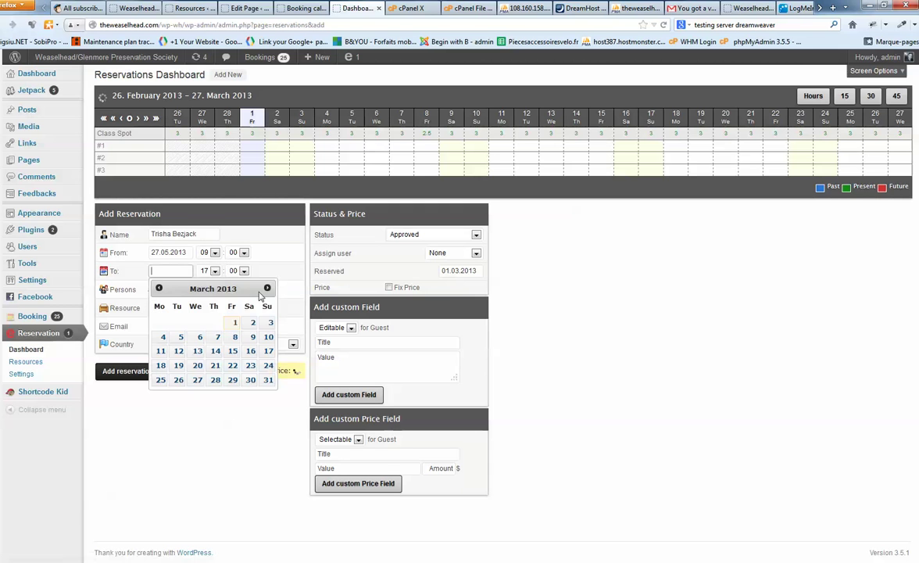
left_click(266, 287)
left_click(266, 288)
left_click(161, 380)
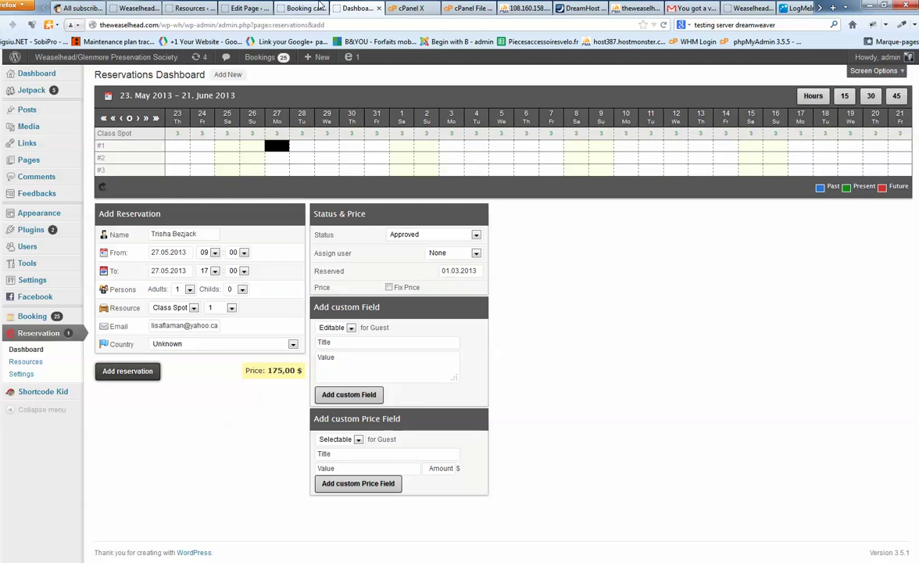
Recheck the booking's school name, then leave the number of children at 0.
left_click(283, 7)
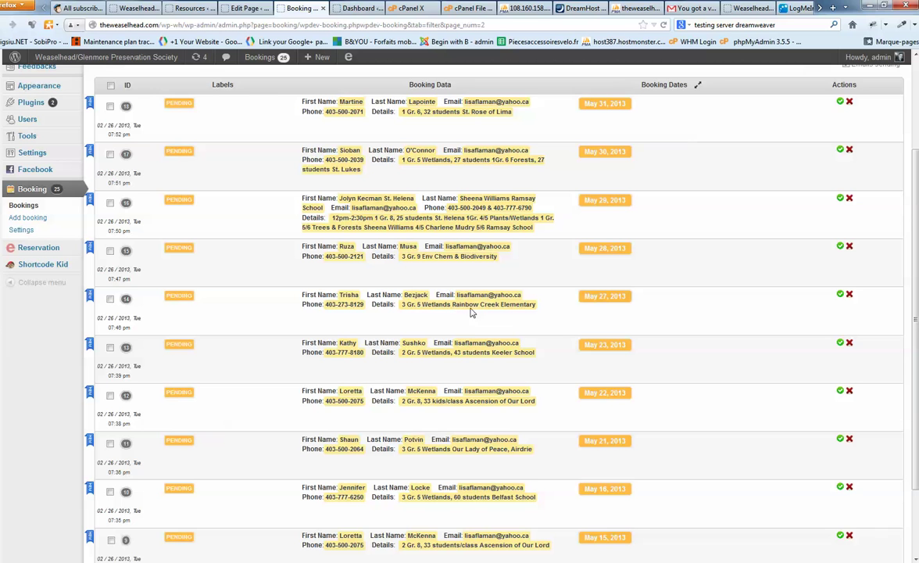
left_click_drag(541, 310, 466, 305)
left_click(351, 9)
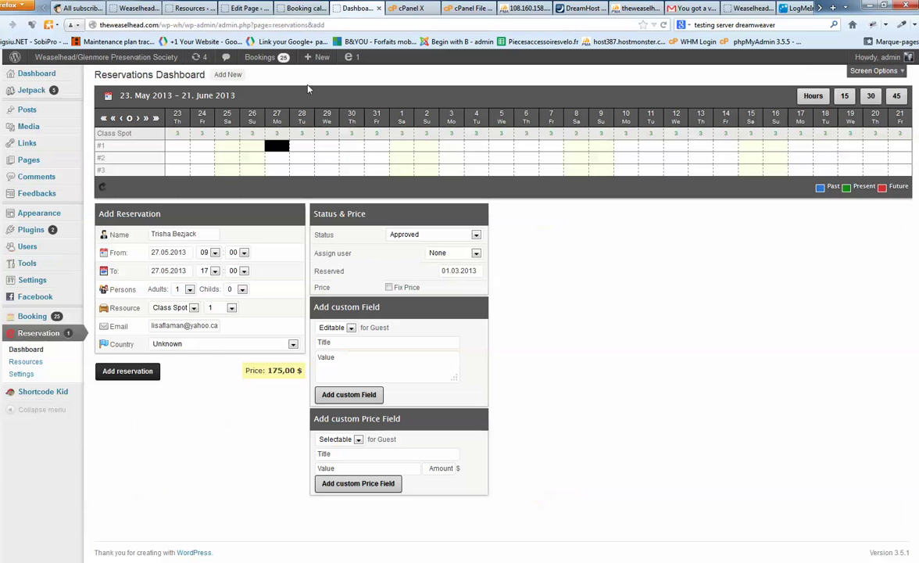
left_click(242, 290)
left_click(243, 295)
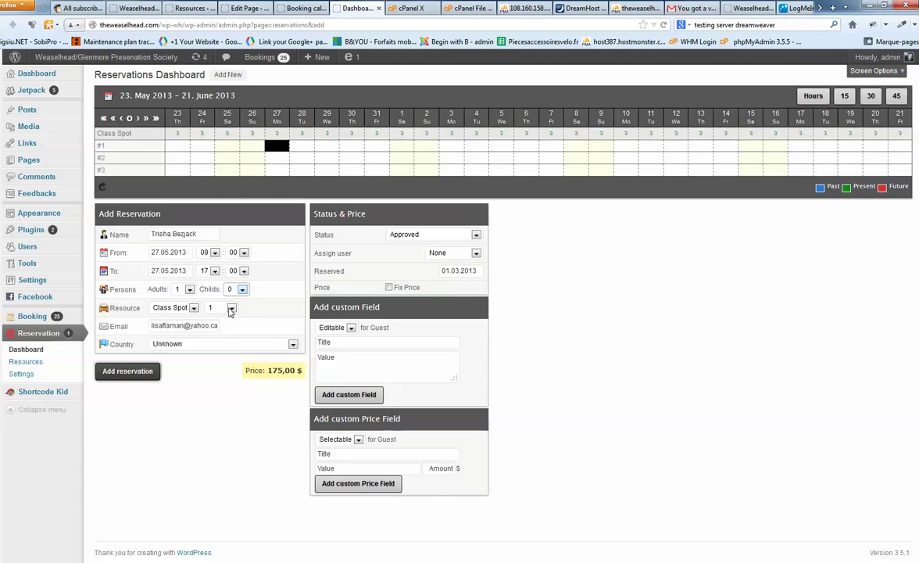
left_click(231, 308)
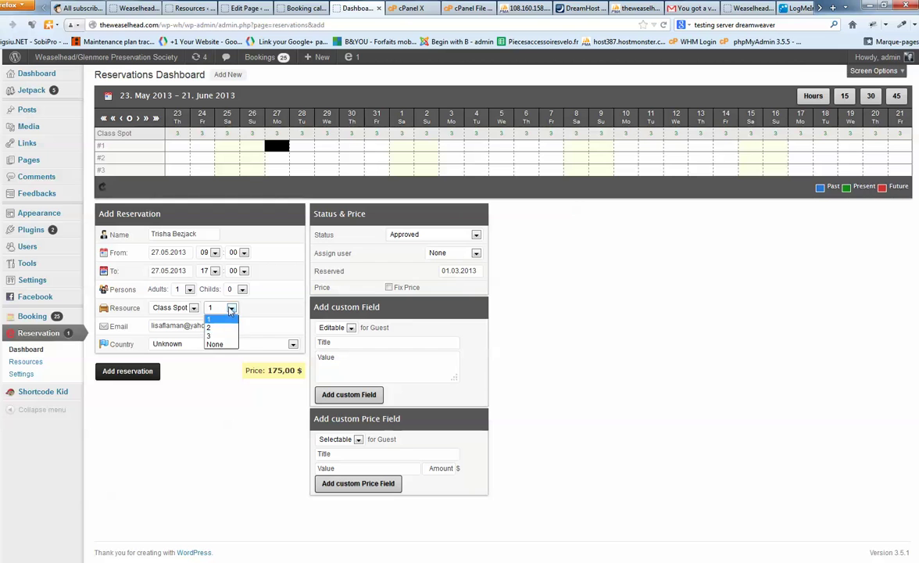
left_click(213, 306)
left_click(204, 306)
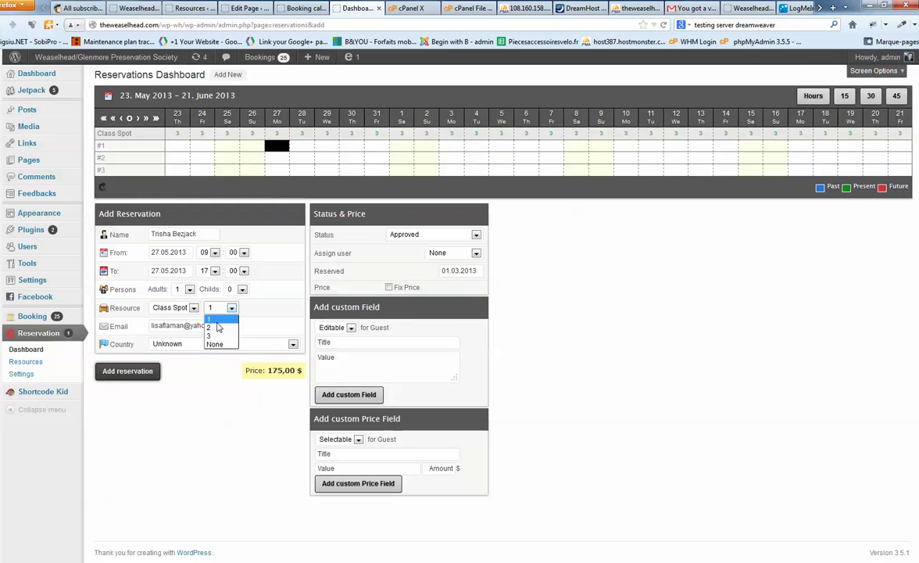
left_click(218, 327)
left_click(218, 327)
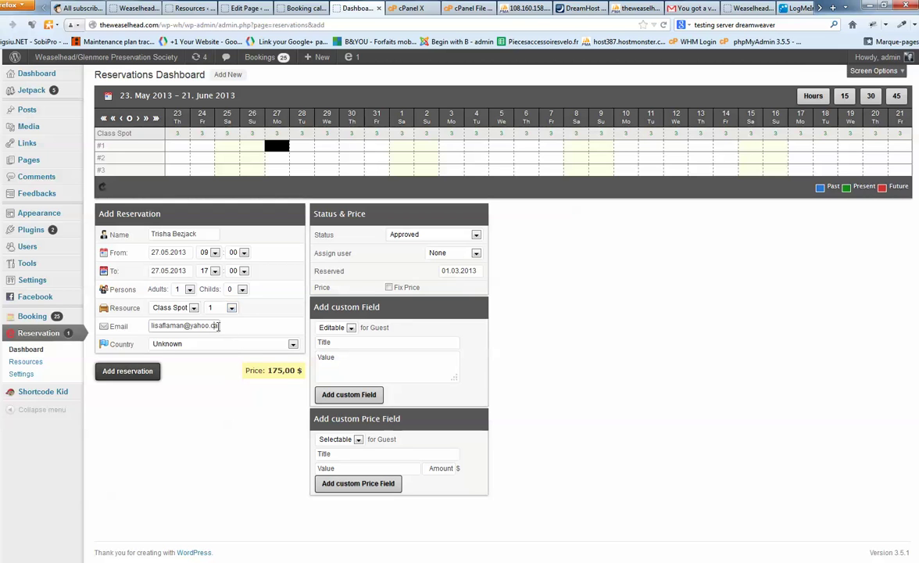
left_click(220, 326)
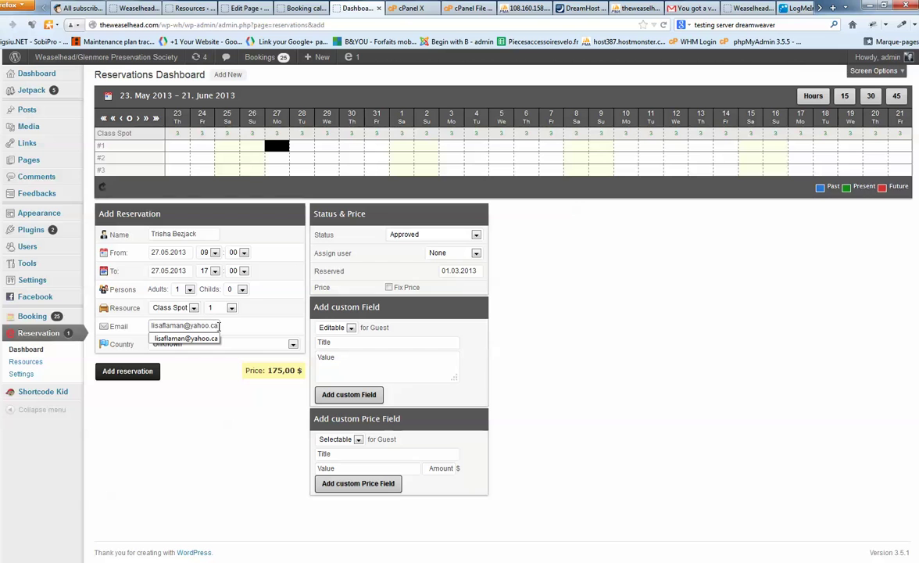
left_click_drag(204, 325, 165, 325)
left_click(335, 268)
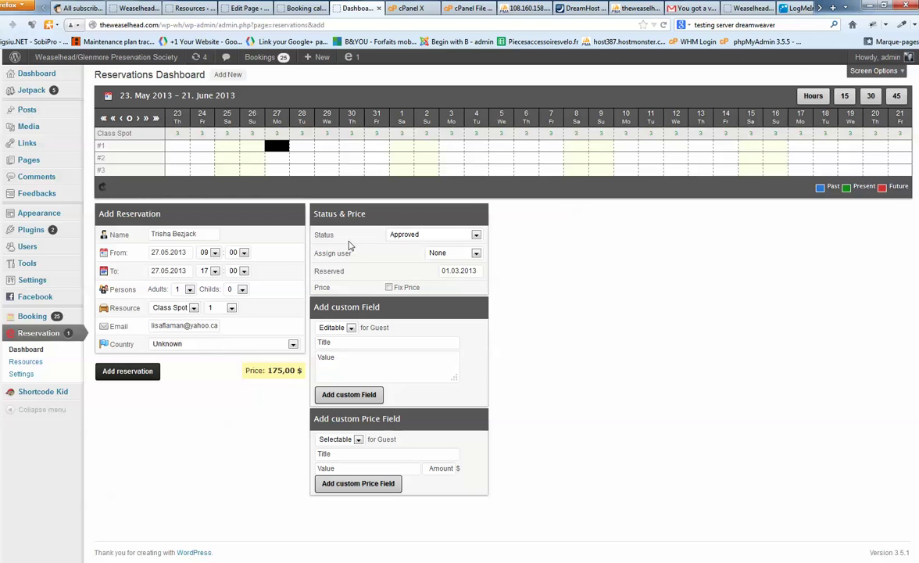
left_click(417, 239)
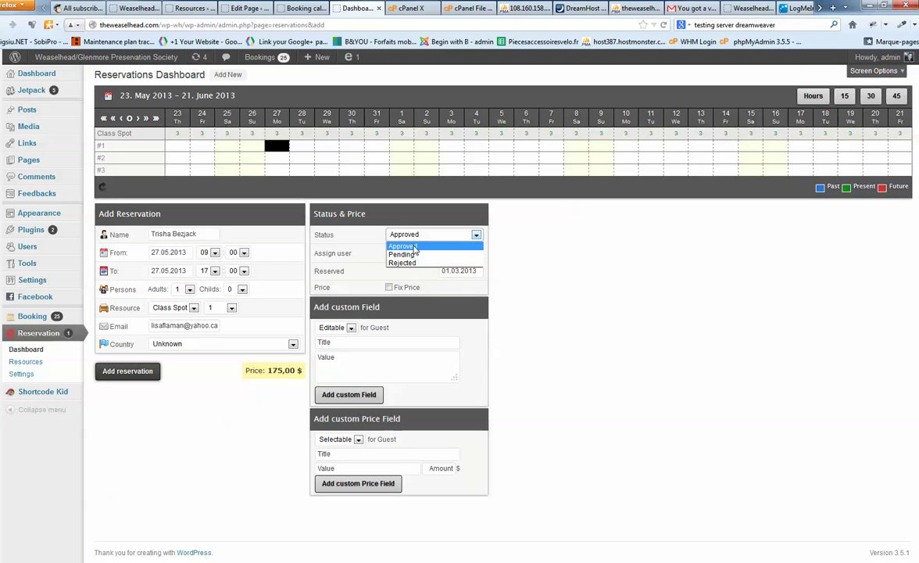
left_click(367, 238)
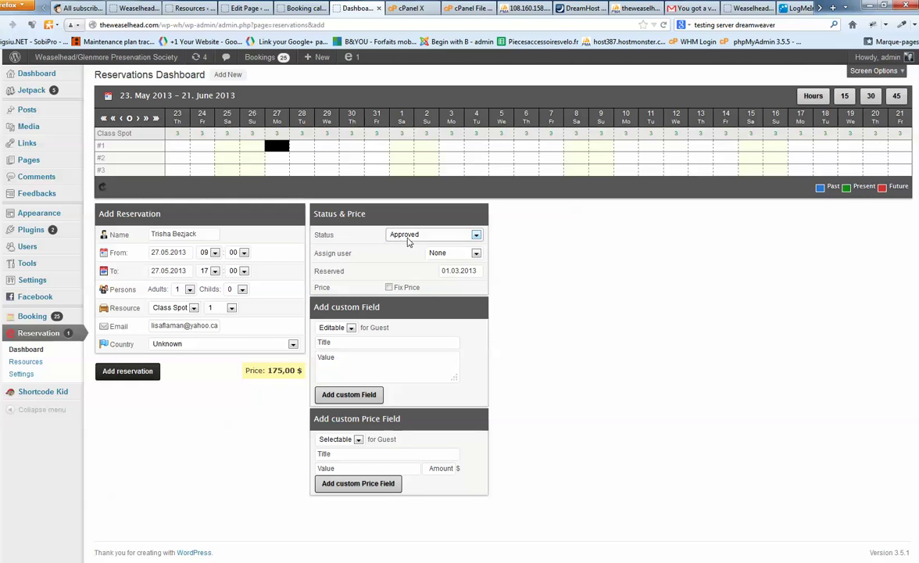
left_click(407, 242)
left_click(407, 241)
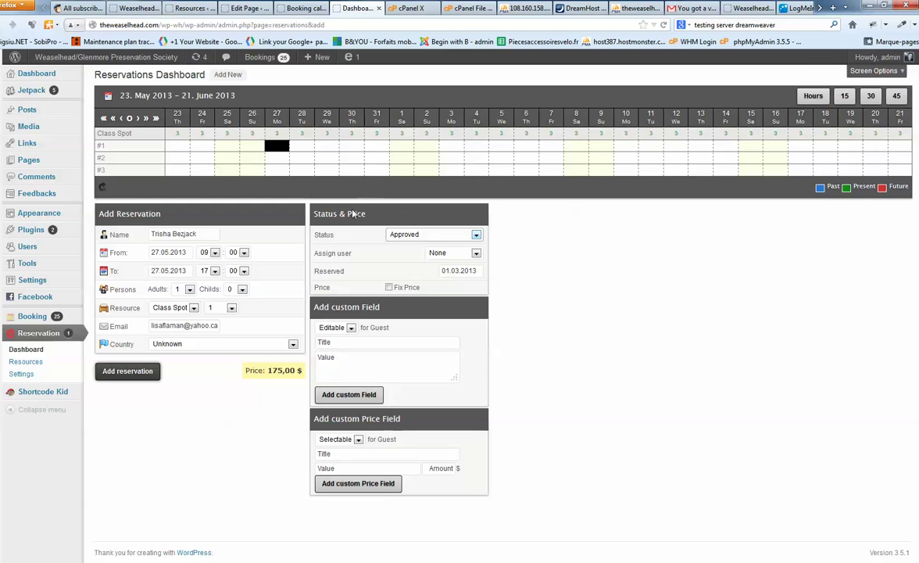
Add a custom field holding booking 14's phone and details: 3 Gr. 5 Wetlands Rainbow Creek Elementary.
left_click(329, 364)
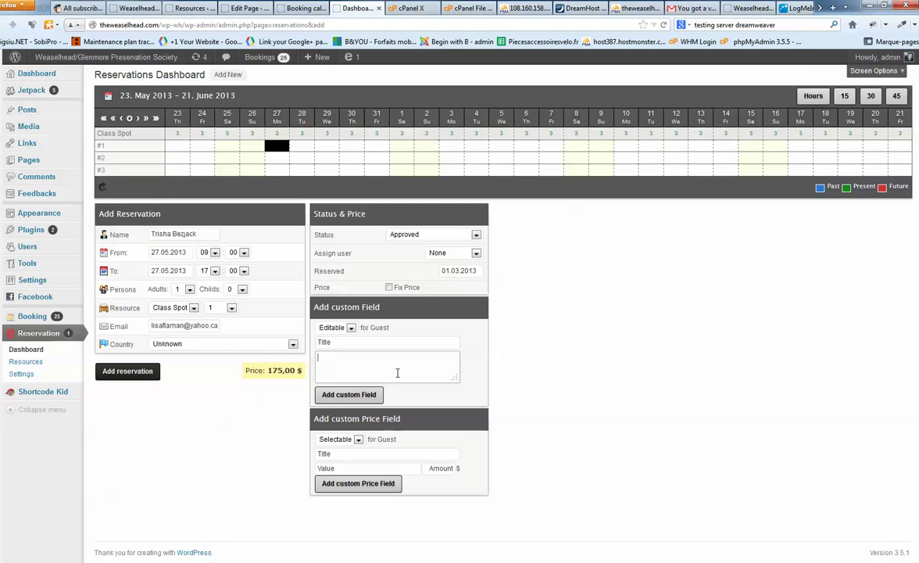
left_click(299, 9)
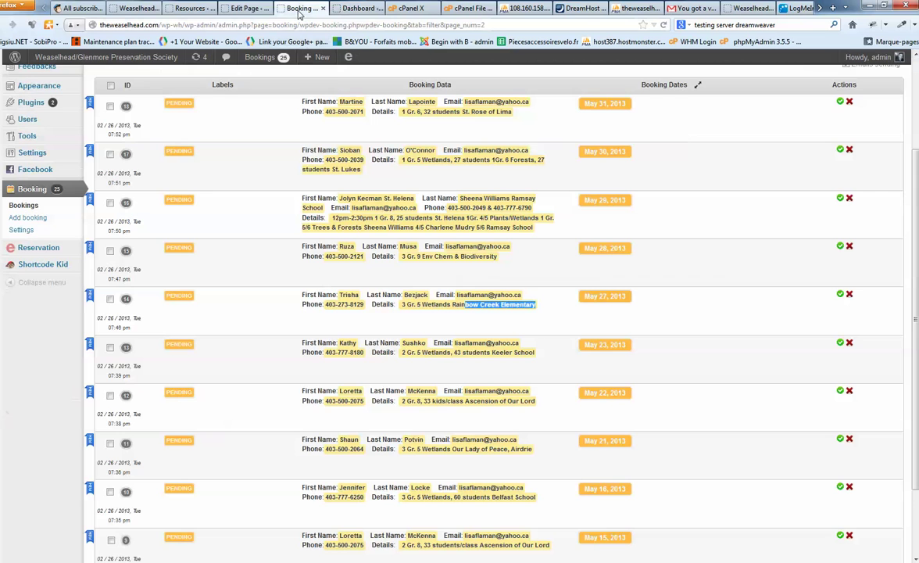
left_click(387, 281)
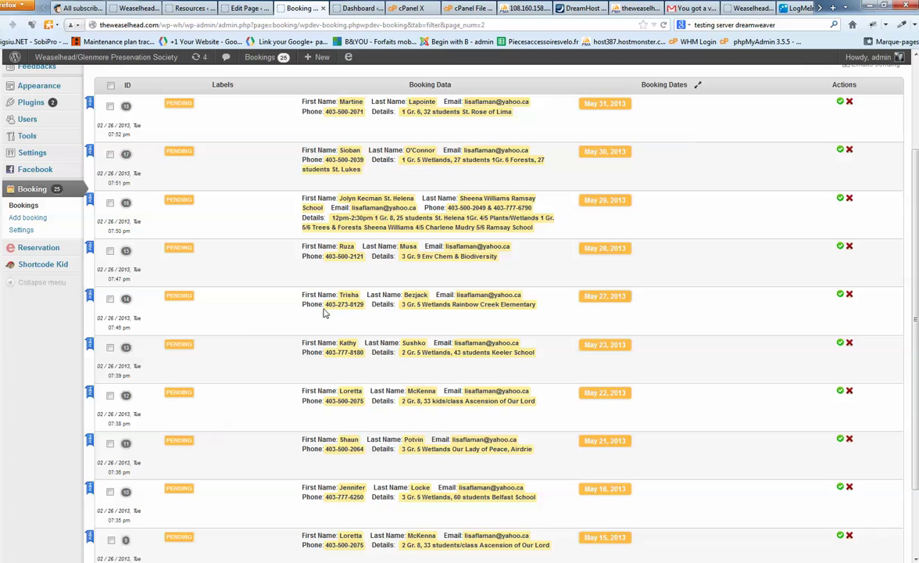
left_click_drag(300, 305, 536, 305)
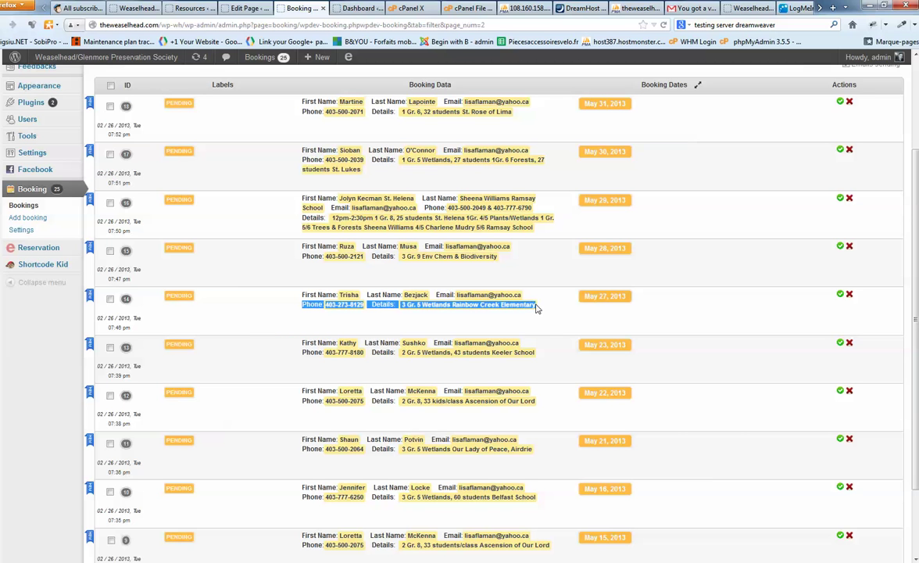
left_click(353, 9)
key("ctrl+v")
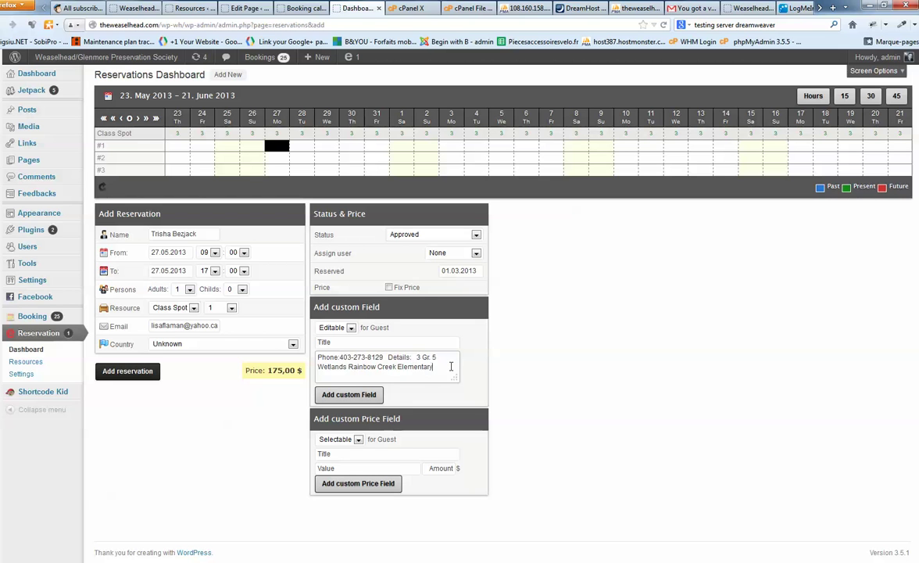
left_click_drag(451, 366, 303, 350)
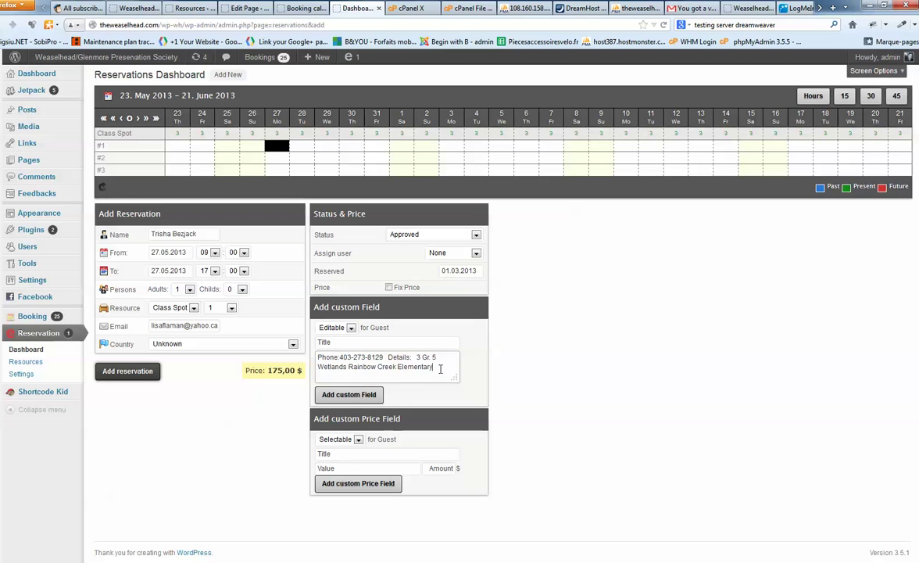
left_click(349, 394)
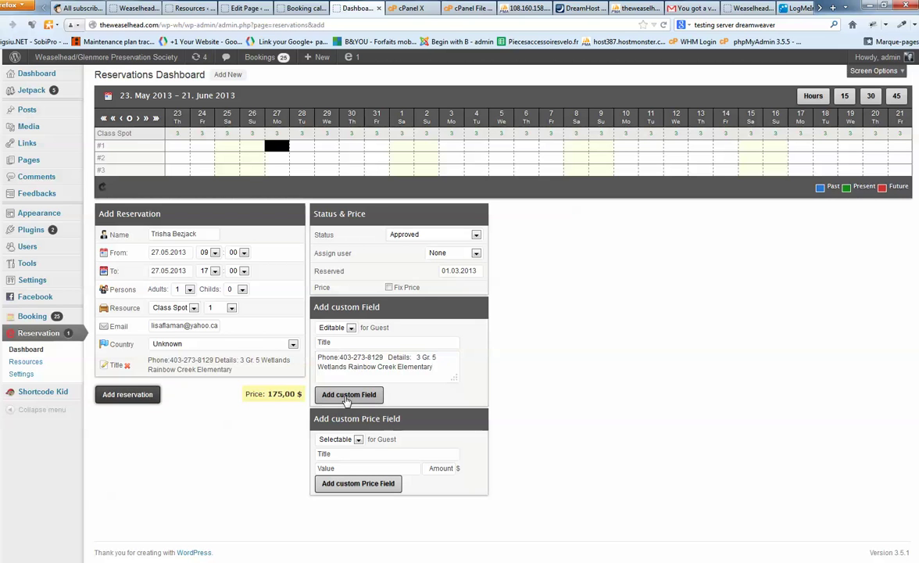
Save the reservation as #17, Approved for 27.05.2013 at 175,00 $.
left_click(118, 397)
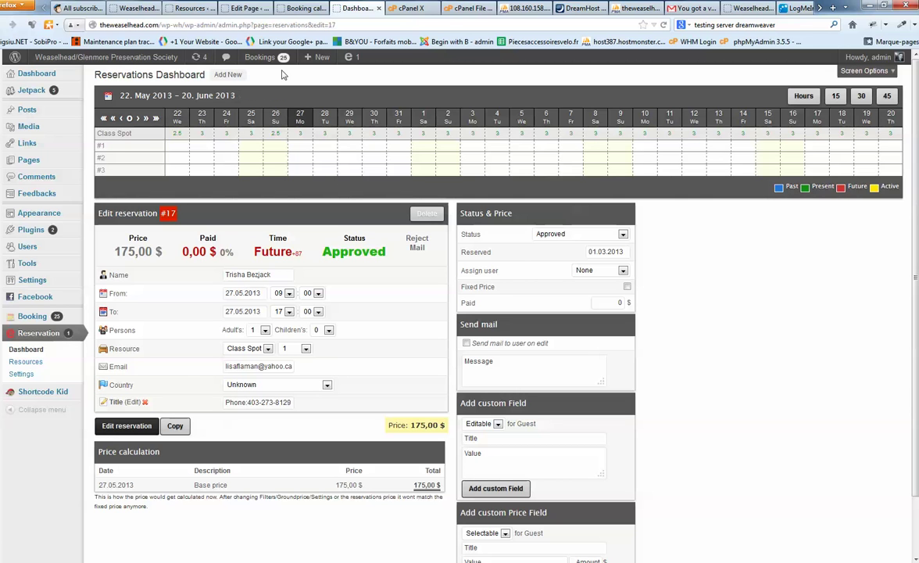
Start a new reservation with booking 16's contact name pasted into Name.
left_click(296, 10)
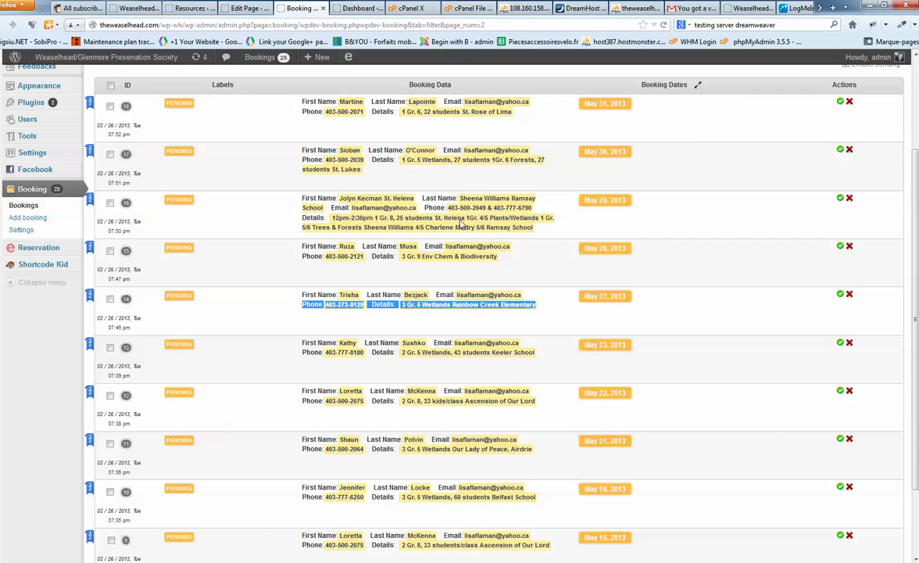
left_click(356, 202)
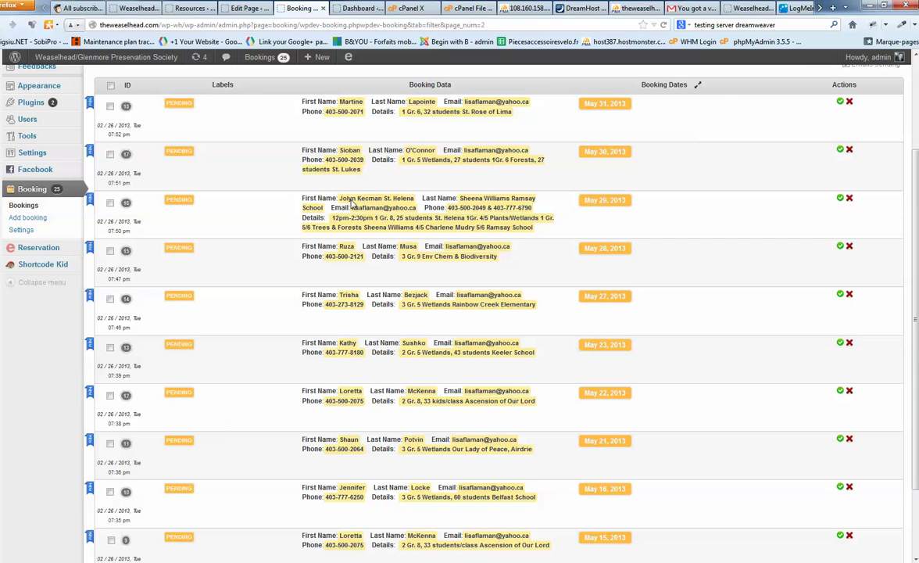
left_click_drag(340, 203, 415, 204)
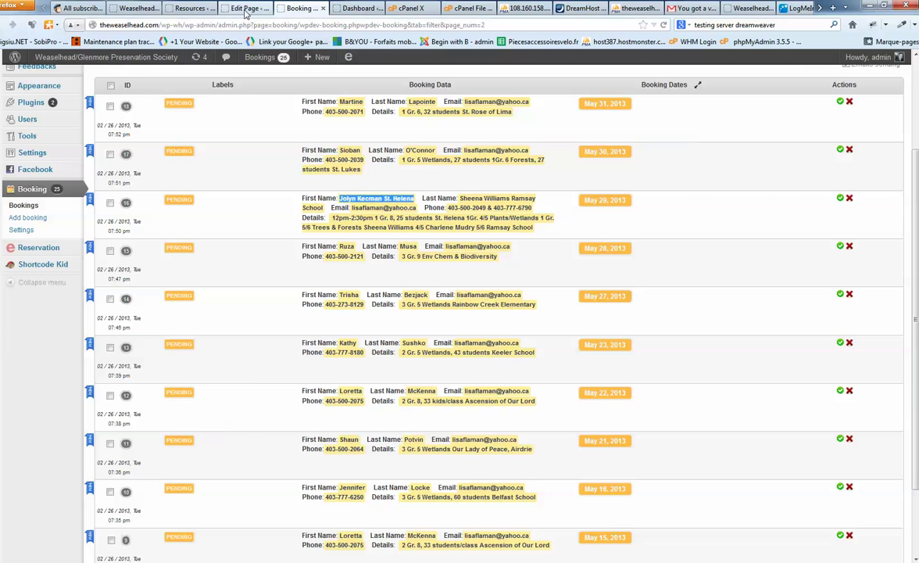
left_click(248, 7)
left_click(357, 7)
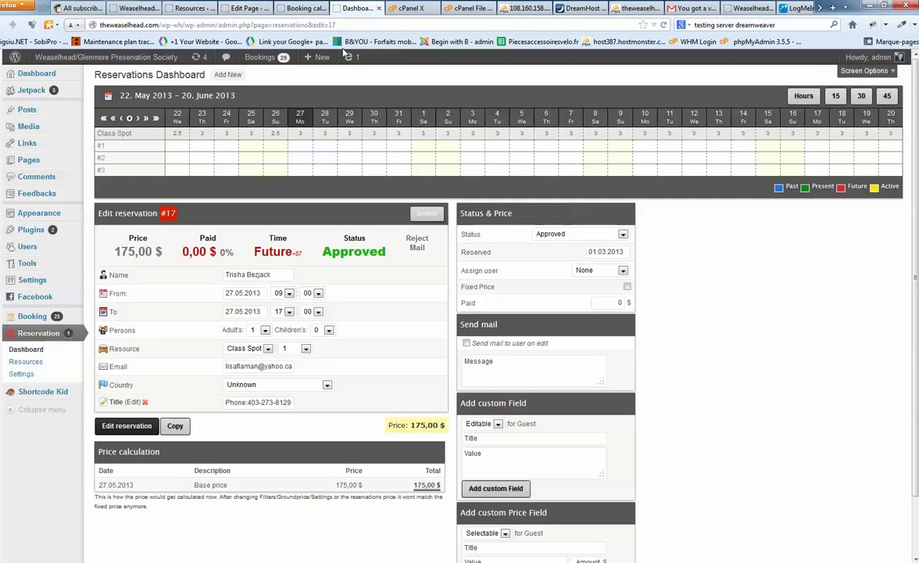
left_click(230, 75)
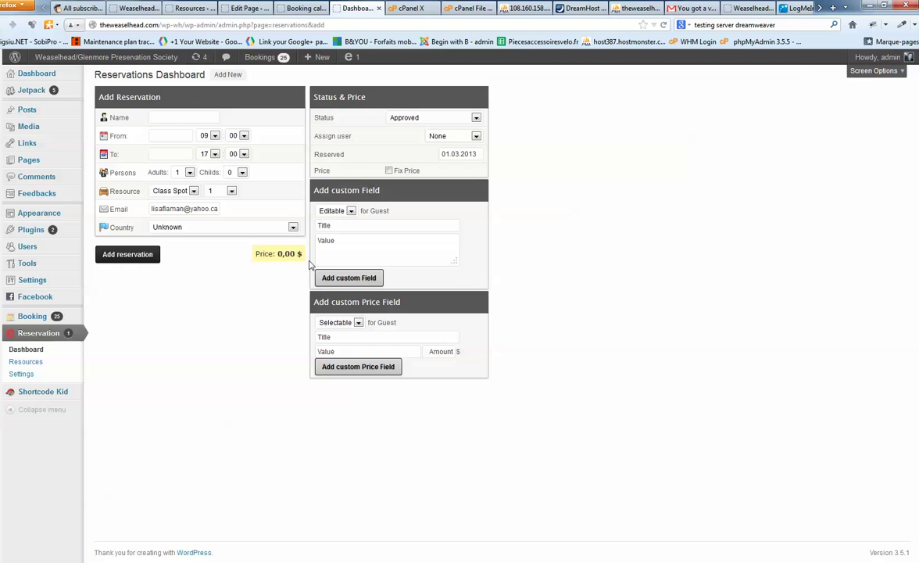
left_click(192, 234)
key("ctrl+v")
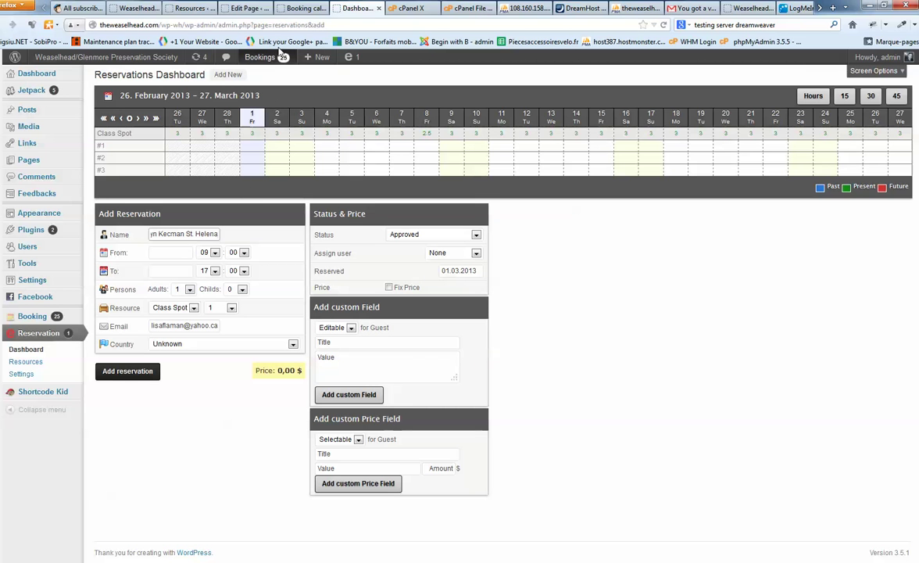
Set the From date to 29.05.2013 and the To date to the 29th (29.03.2013).
left_click(275, 11)
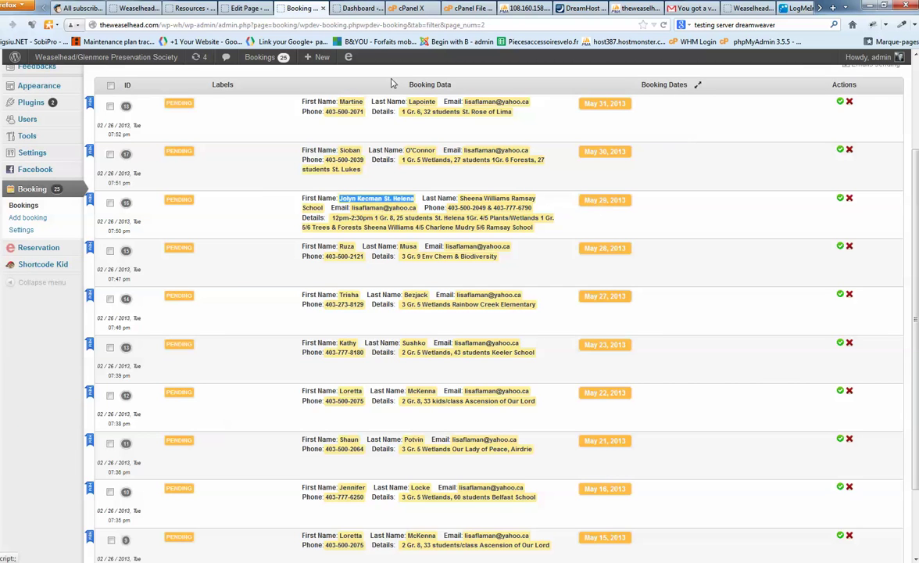
left_click(361, 10)
left_click(172, 253)
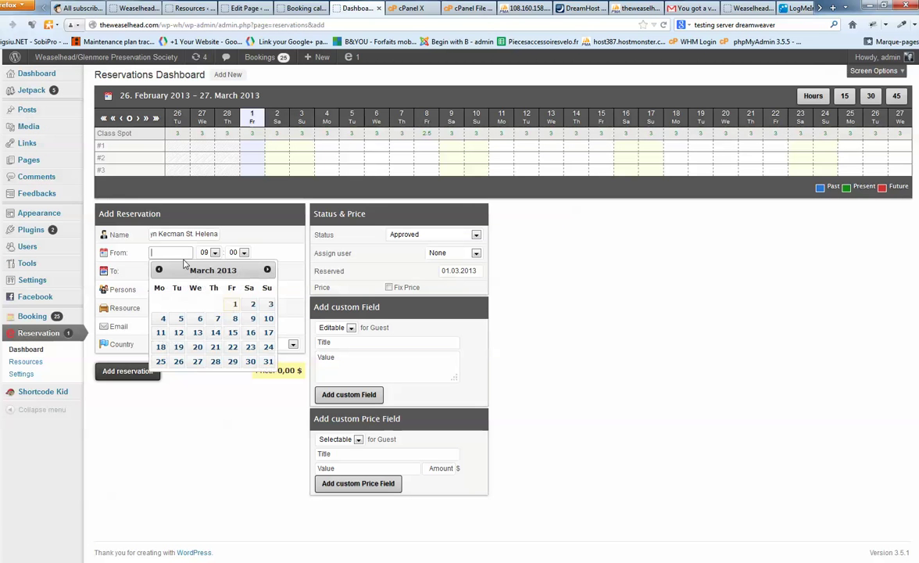
left_click(267, 270)
left_click(268, 270)
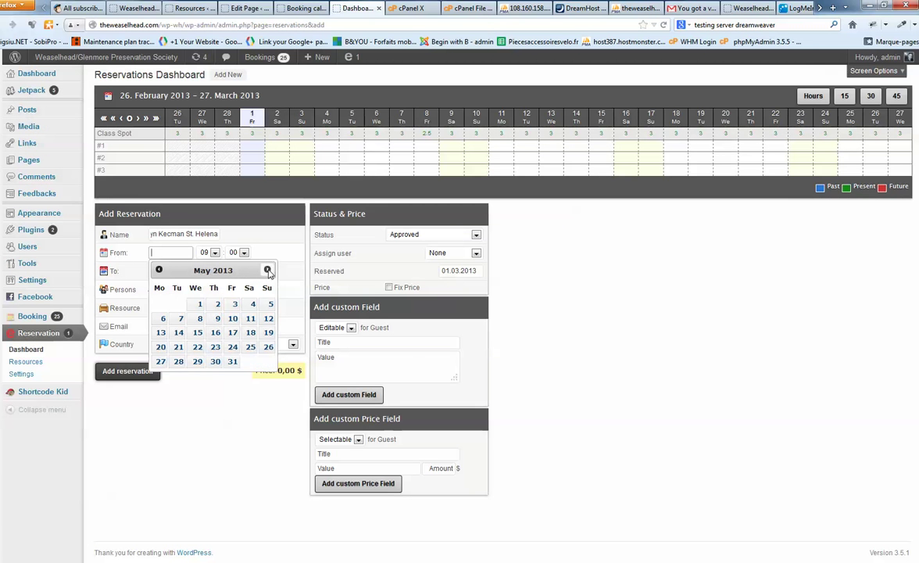
left_click(197, 361)
left_click(174, 271)
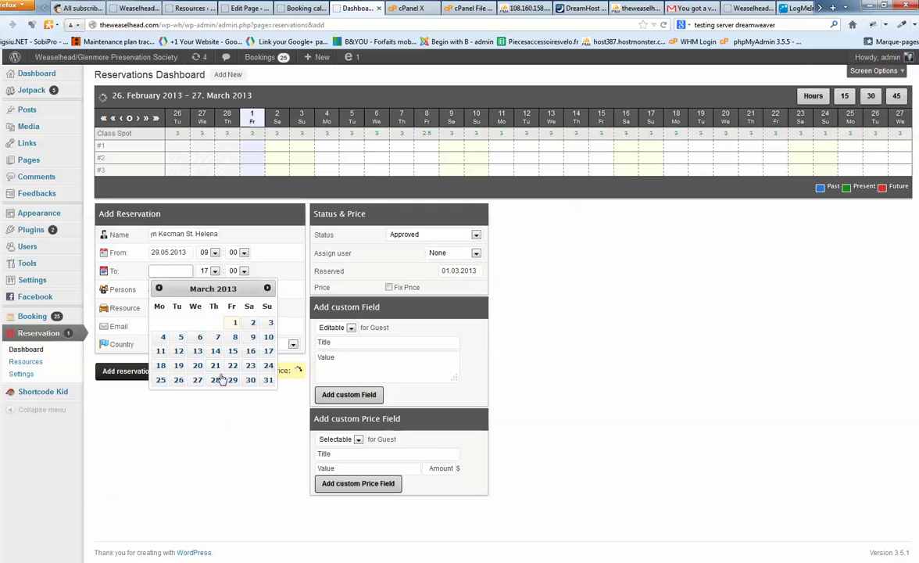
left_click(210, 347)
Select booking 16's last name and time/class details in the pending bookings list.
left_click(302, 8)
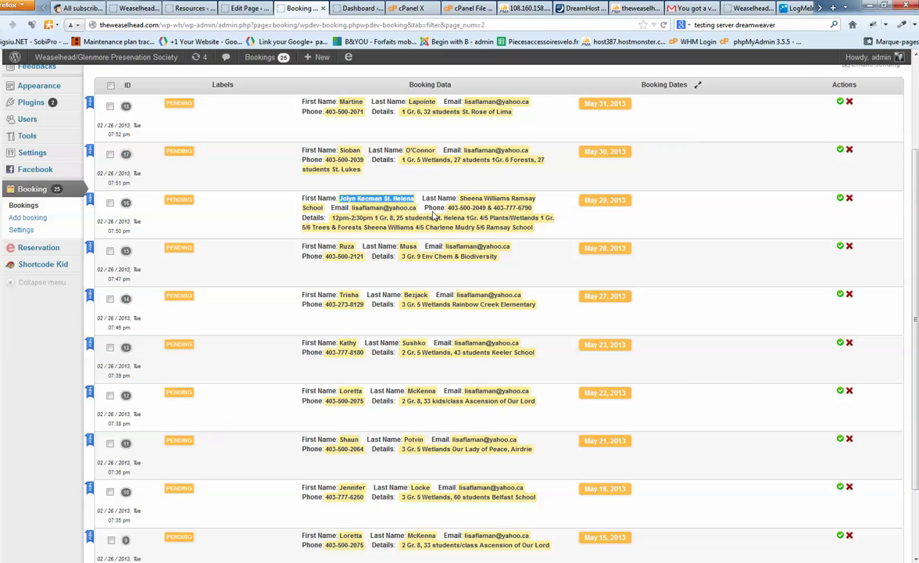
left_click(357, 204)
double_click(347, 203)
left_click_drag(460, 200, 536, 200)
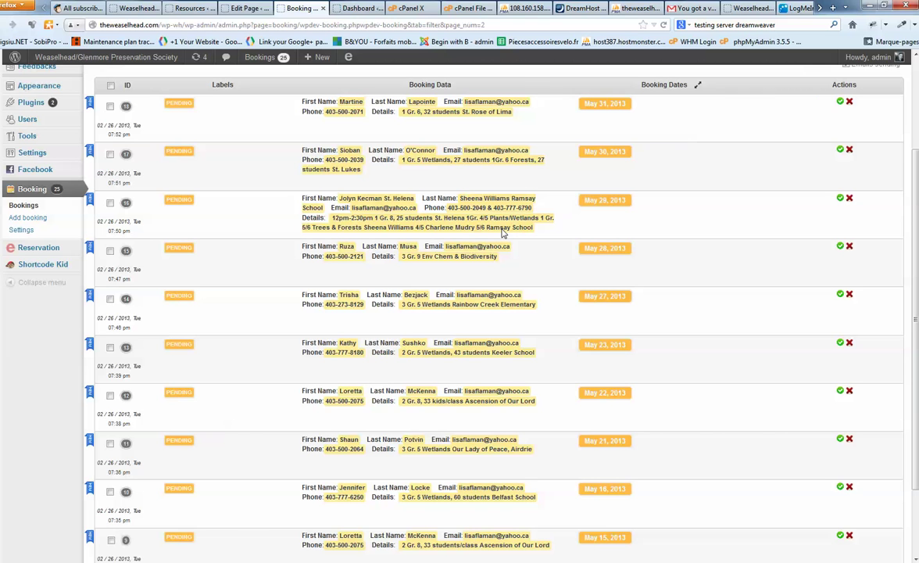
left_click_drag(388, 228, 420, 232)
left_click(403, 214)
left_click_drag(338, 219, 434, 220)
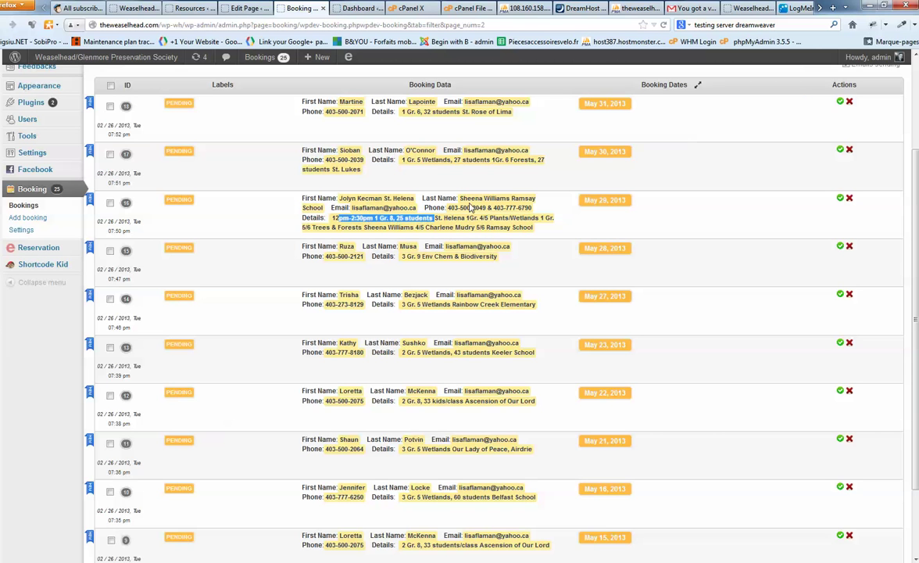
left_click(247, 14)
Add a Title custom field with booking 16's details: 12pm-2:30pm, Gr. 8, 25 students, St. Helena.
left_click(289, 11)
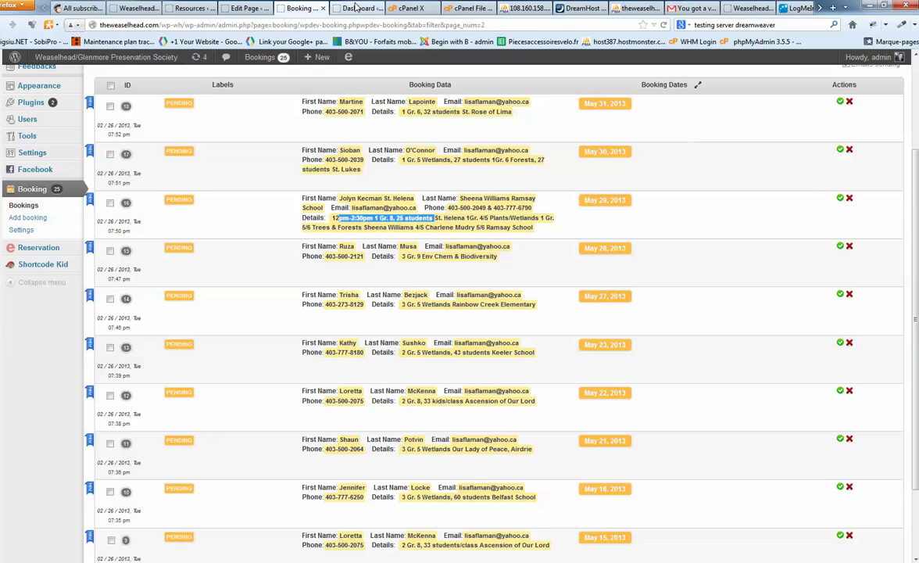
left_click(355, 7)
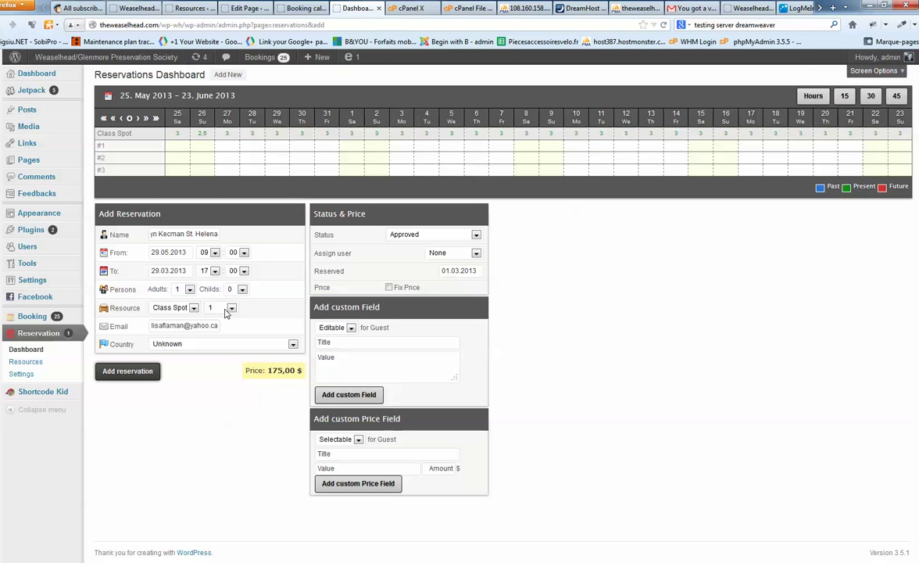
left_click(291, 9)
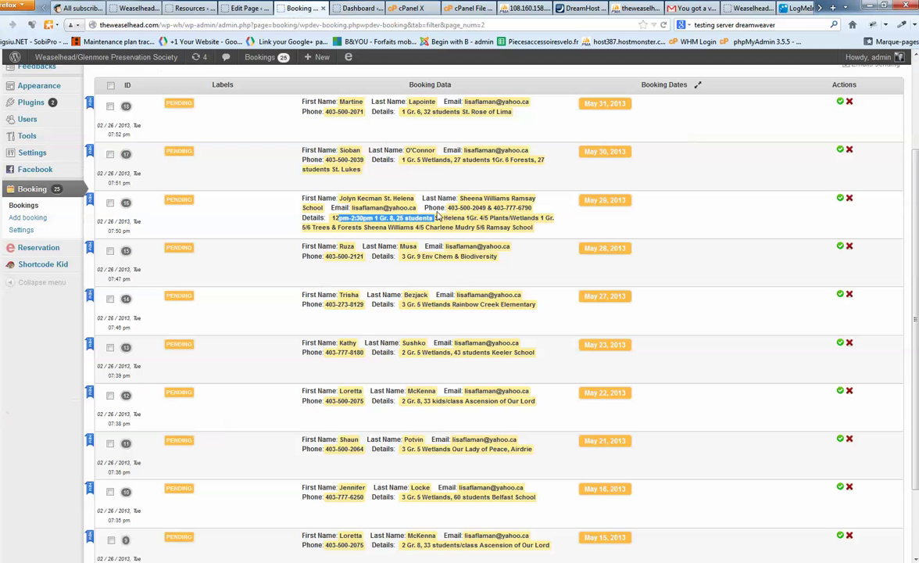
left_click(341, 226)
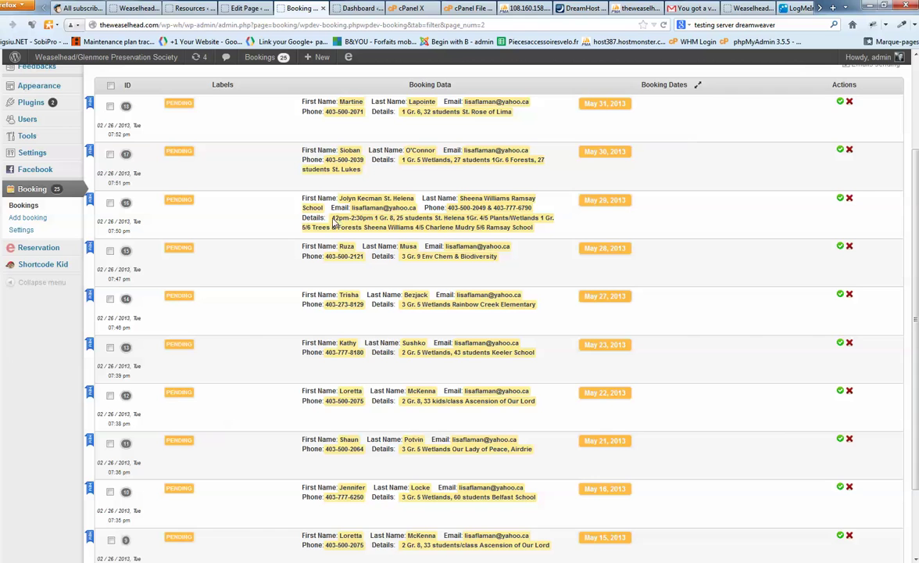
left_click_drag(333, 221, 363, 233)
key("ctrl+c")
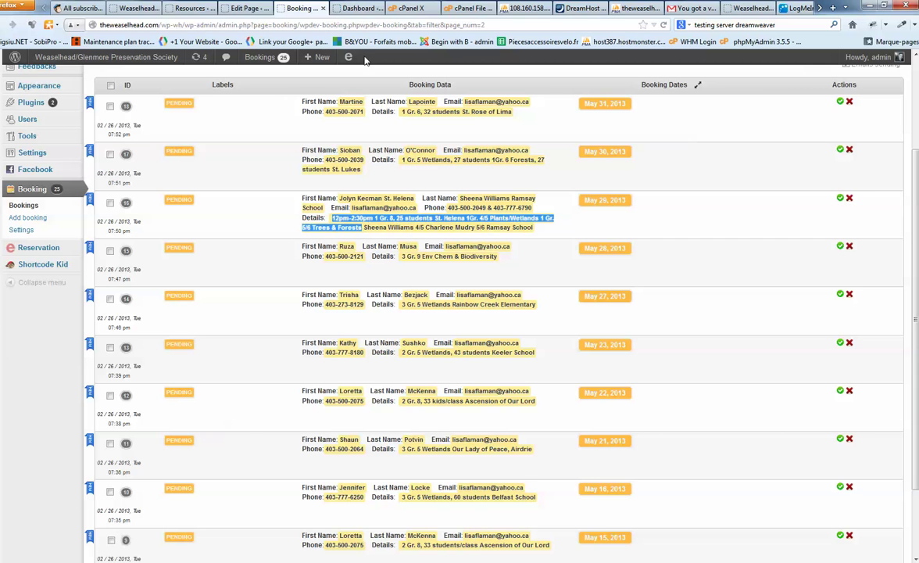
key("ctrl+Tab")
left_click(361, 363)
key("ctrl+v")
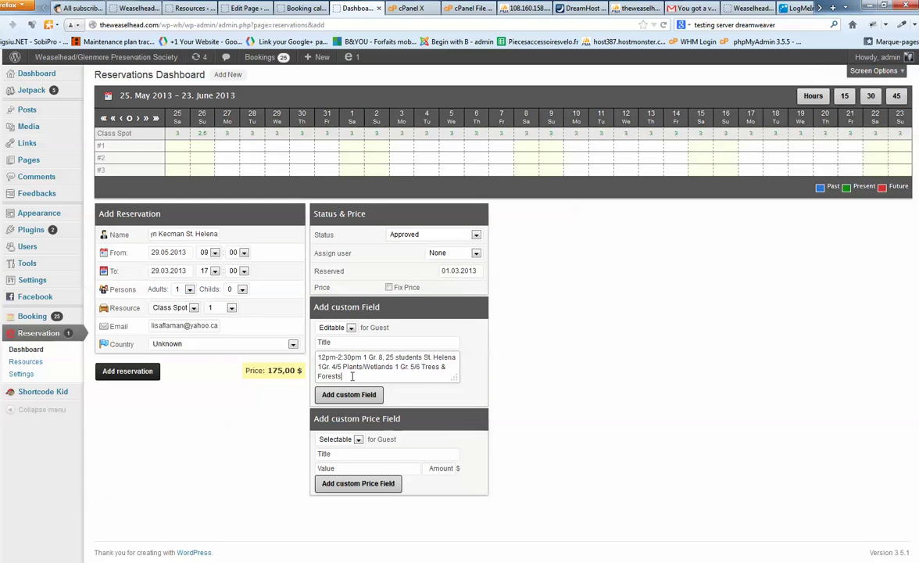
left_click(348, 394)
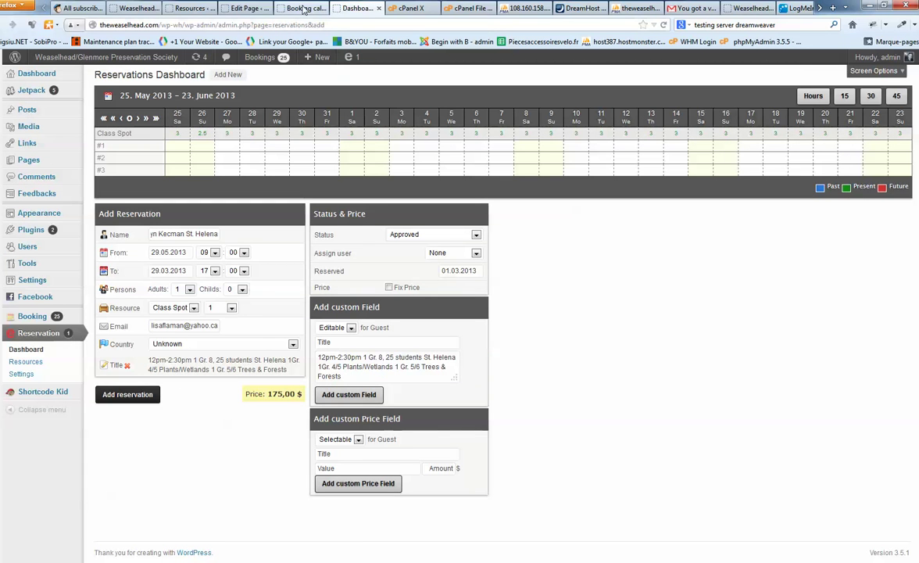
key("ctrl+shift+Tab")
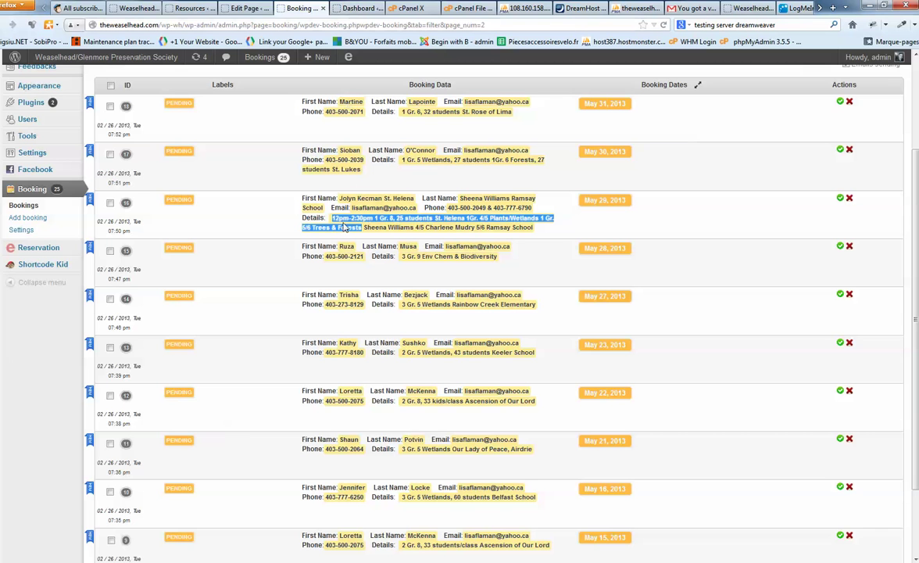
key("ctrl+Tab")
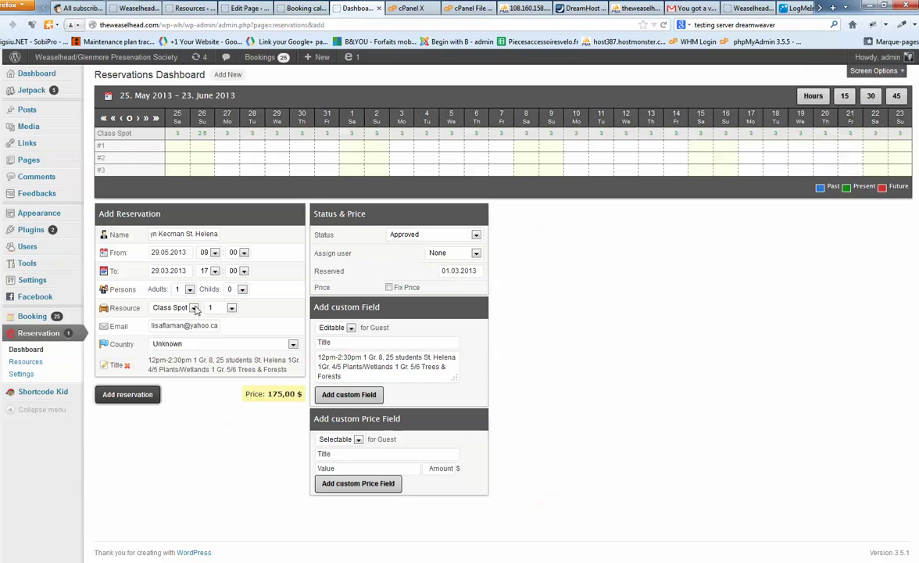
Set the reservation time to 12:00–14:30 and attempt to add it.
left_click(215, 254)
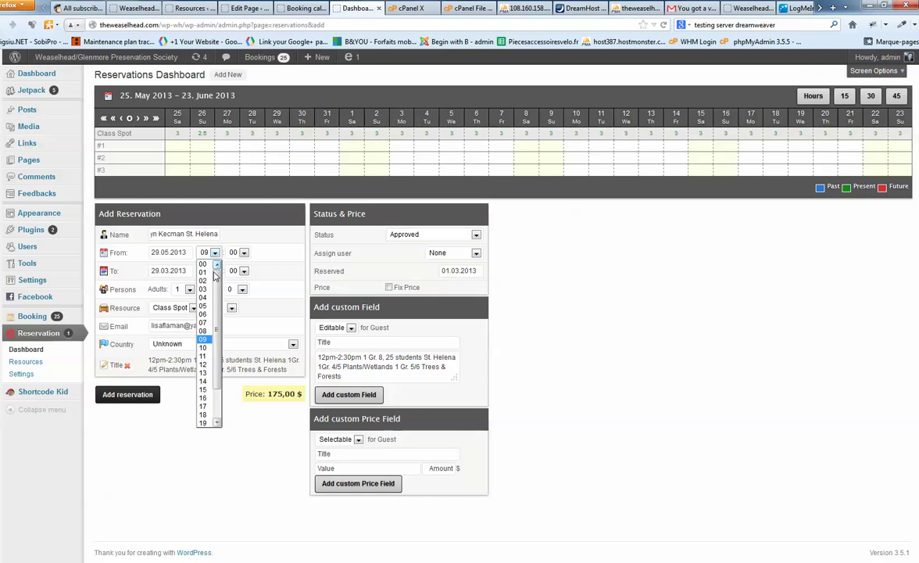
left_click(210, 372)
left_click(214, 270)
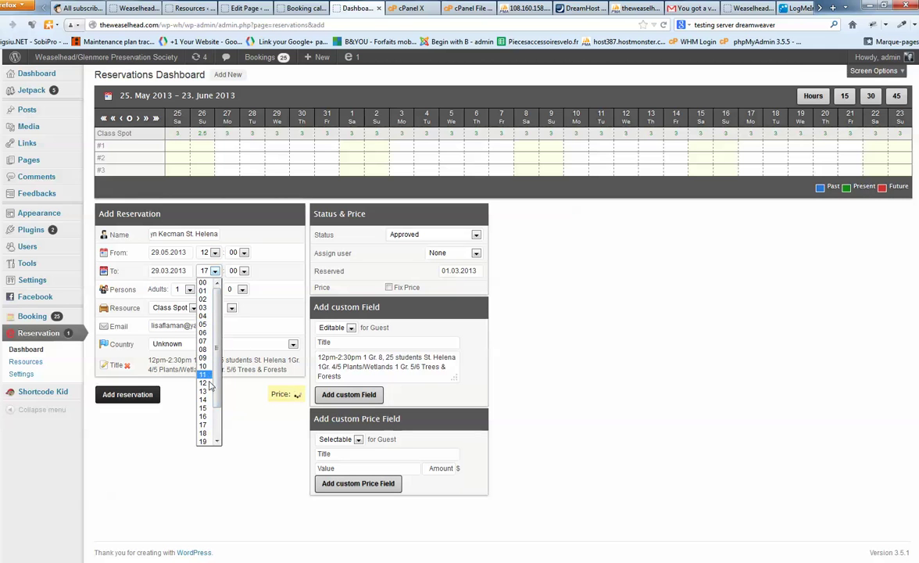
left_click(203, 299)
left_click(244, 270)
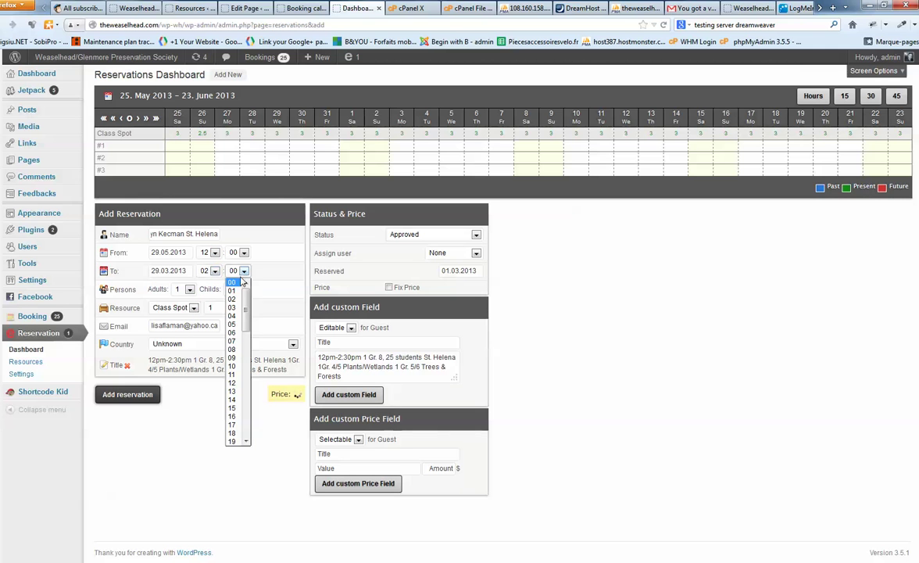
scroll(242, 351, "down", 5)
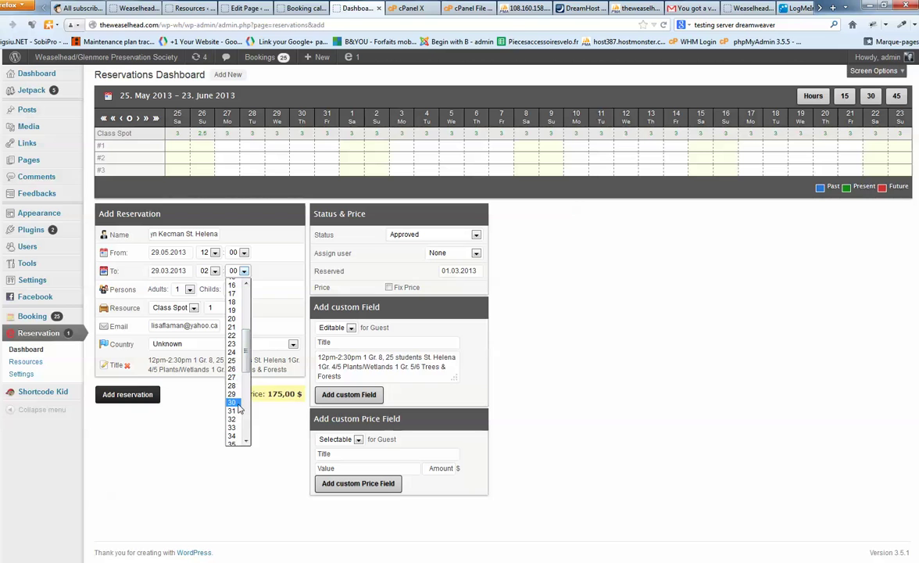
left_click(232, 401)
left_click(214, 271)
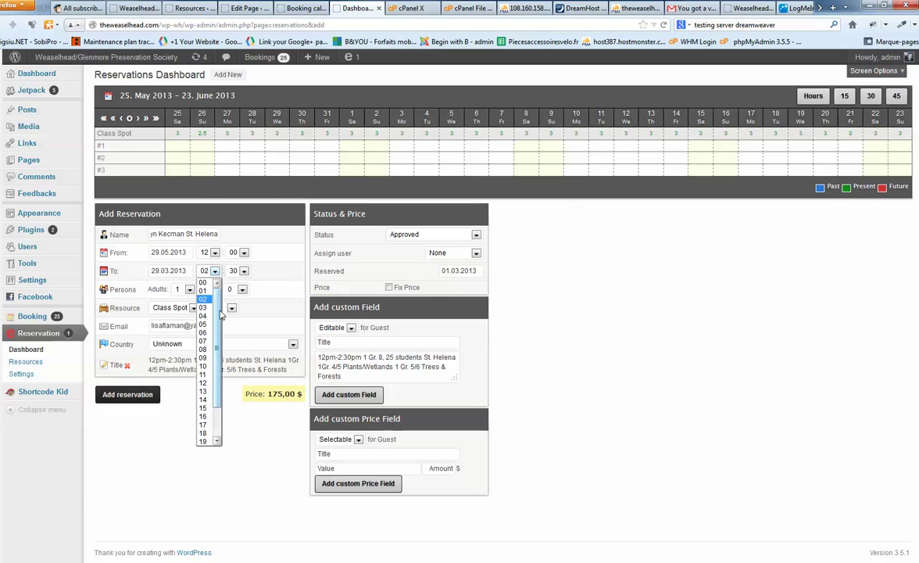
left_click(203, 377)
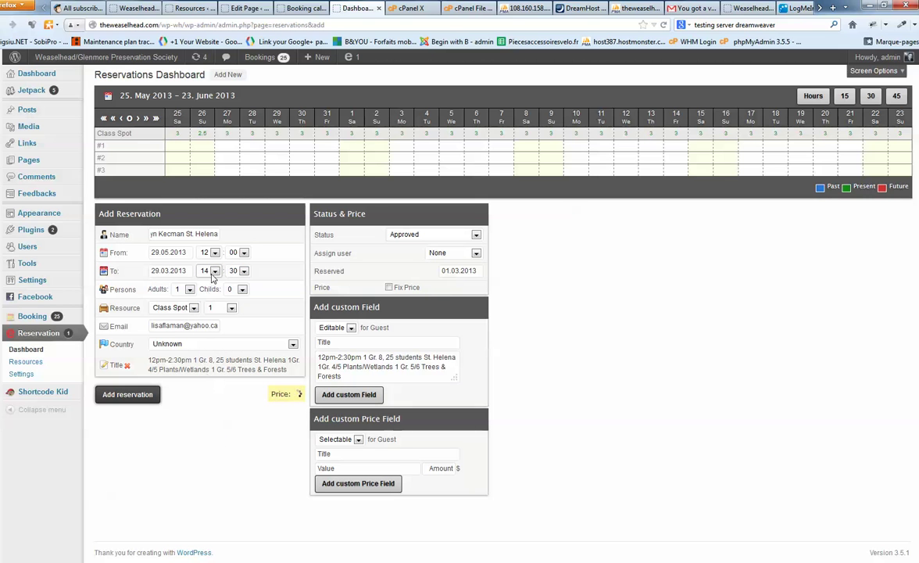
left_click(128, 395)
Correct the To date to 29.05.2013 and retry adding the reservation.
left_click(166, 270)
left_click(268, 288)
left_click(267, 288)
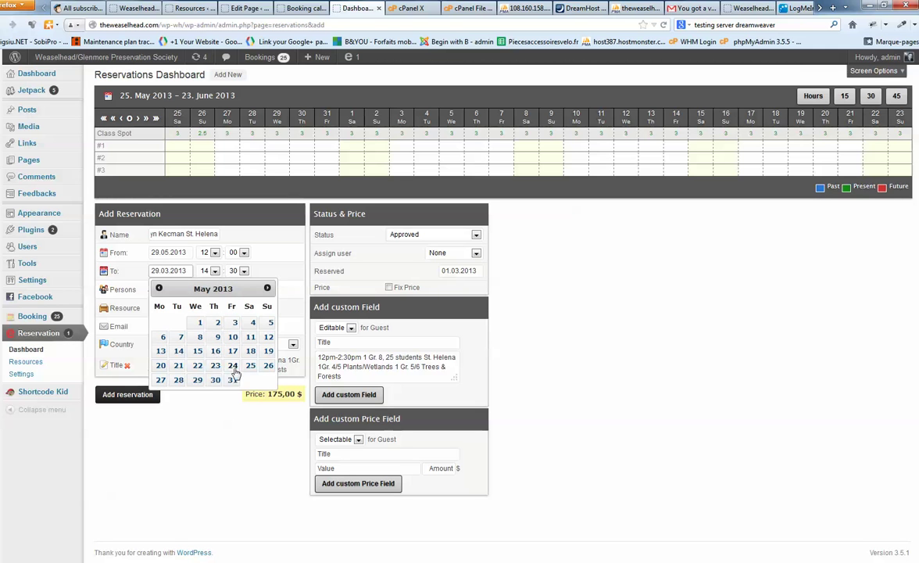
left_click(195, 379)
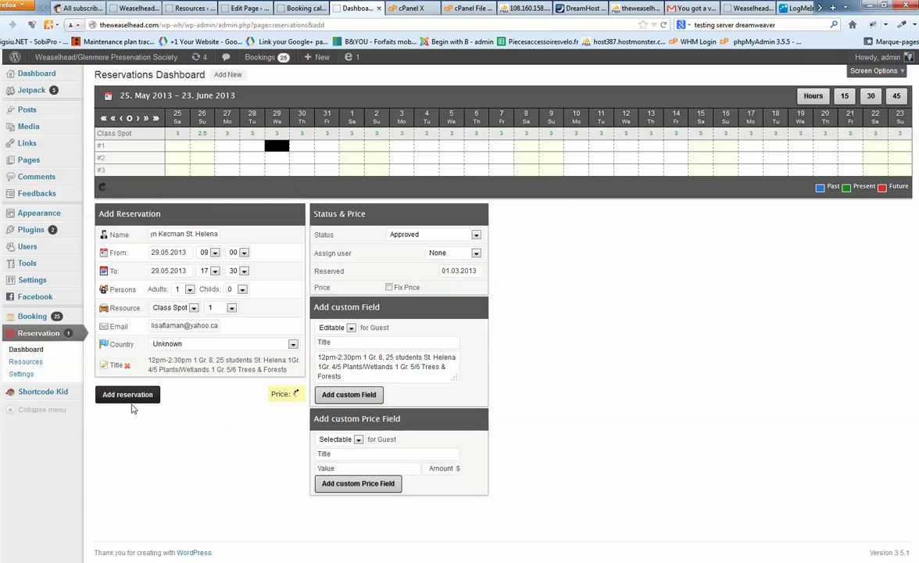
left_click(129, 395)
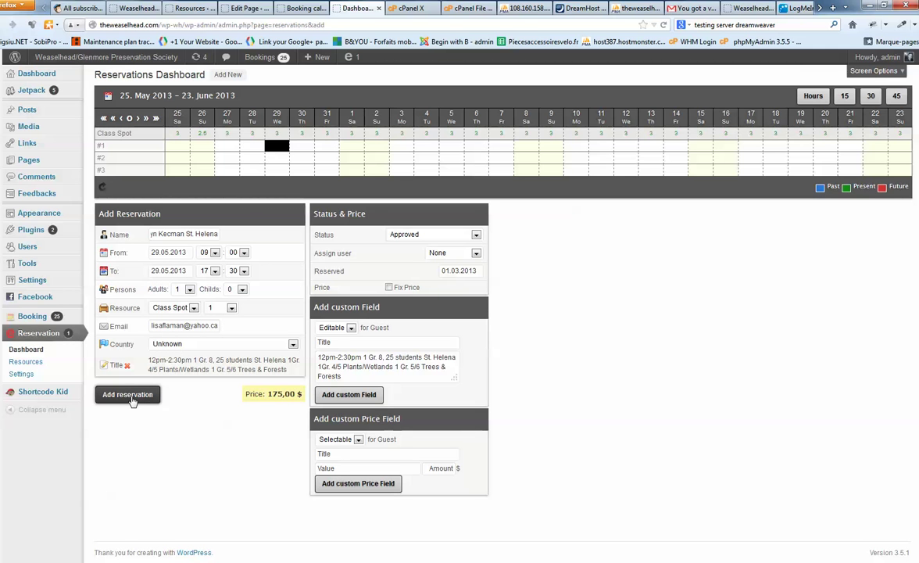
Reset the hours to 12–14, confirm From 29.05.2013, and add the reservation.
left_click(215, 253)
scroll(209, 320, "down", 2)
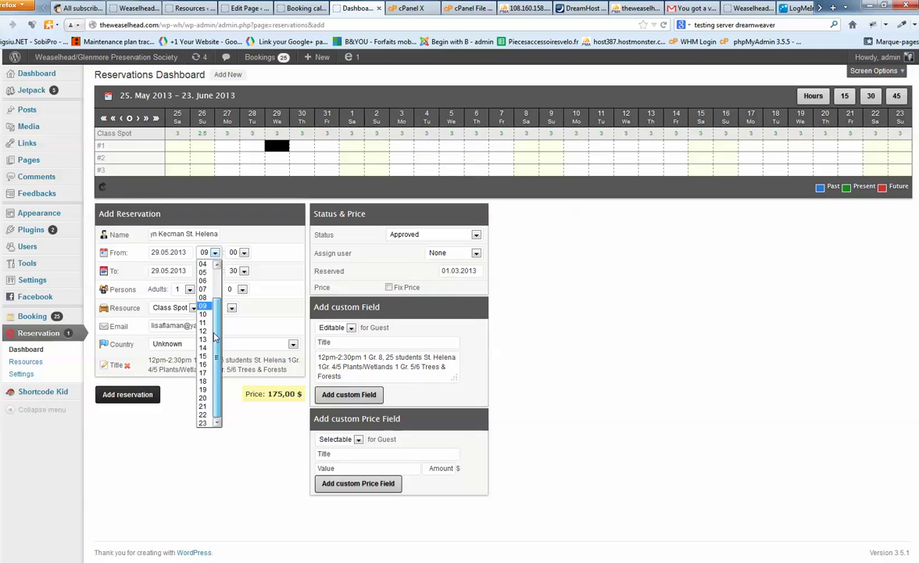
left_click(204, 331)
left_click(215, 271)
scroll(209, 378, "down", 1)
left_click(208, 378)
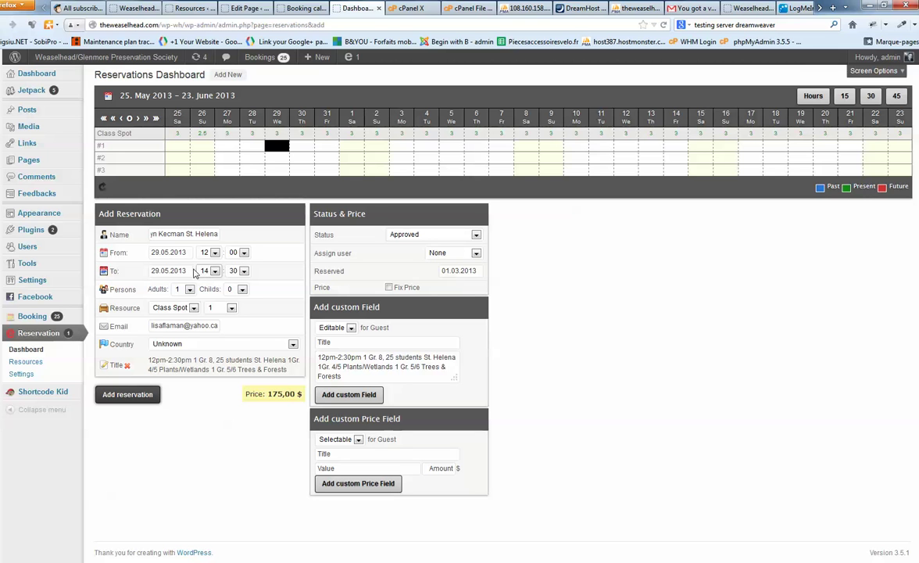
left_click(164, 251)
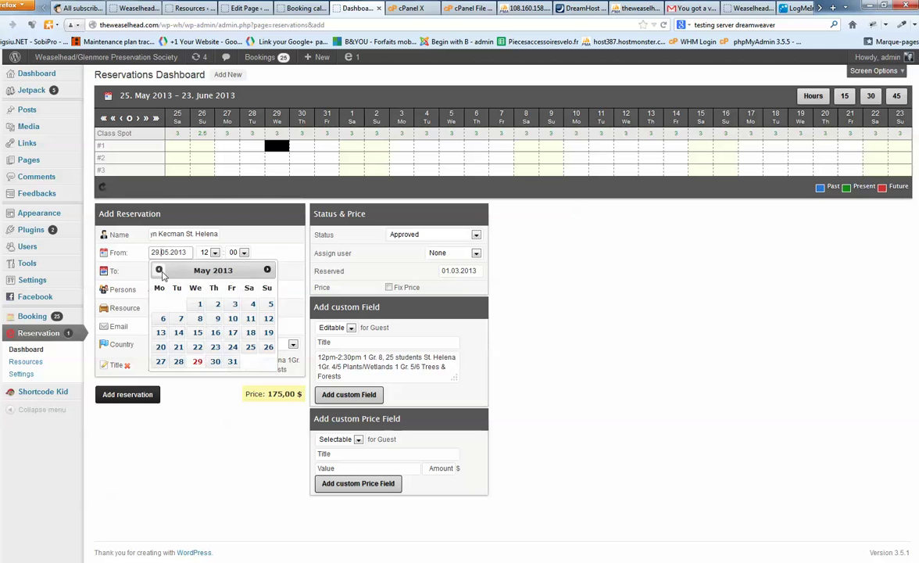
left_click(234, 257)
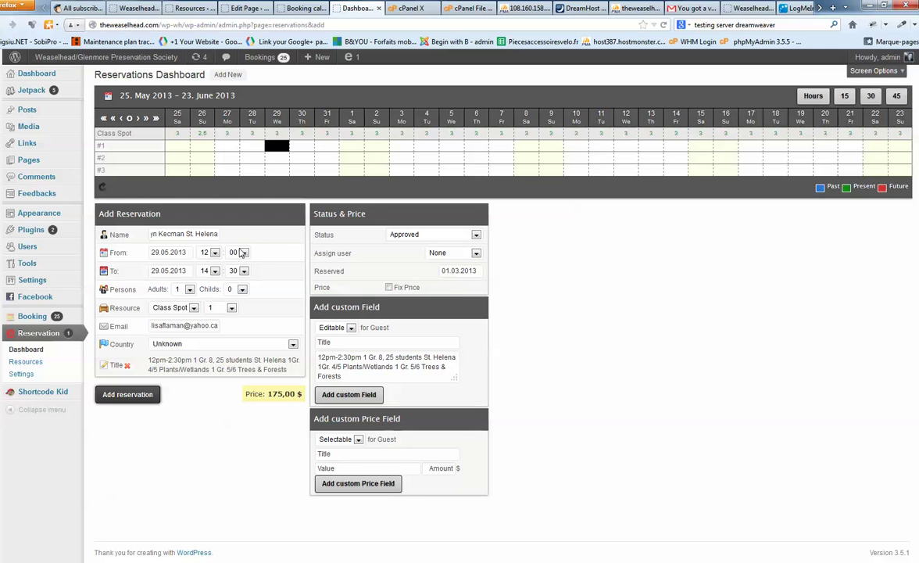
left_click(130, 394)
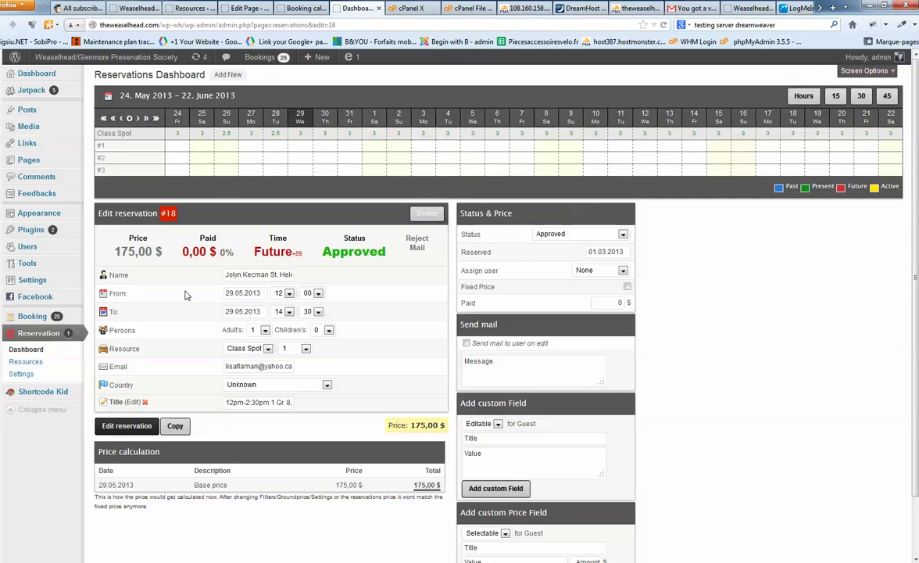
Copy reservation #18, then select booking 16's details and contact last name text.
left_click(178, 429)
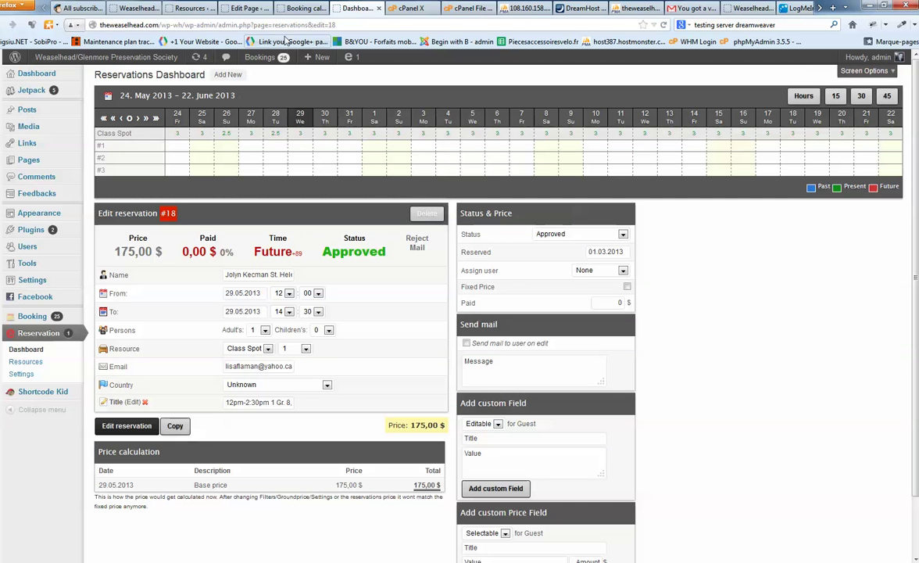
left_click(301, 8)
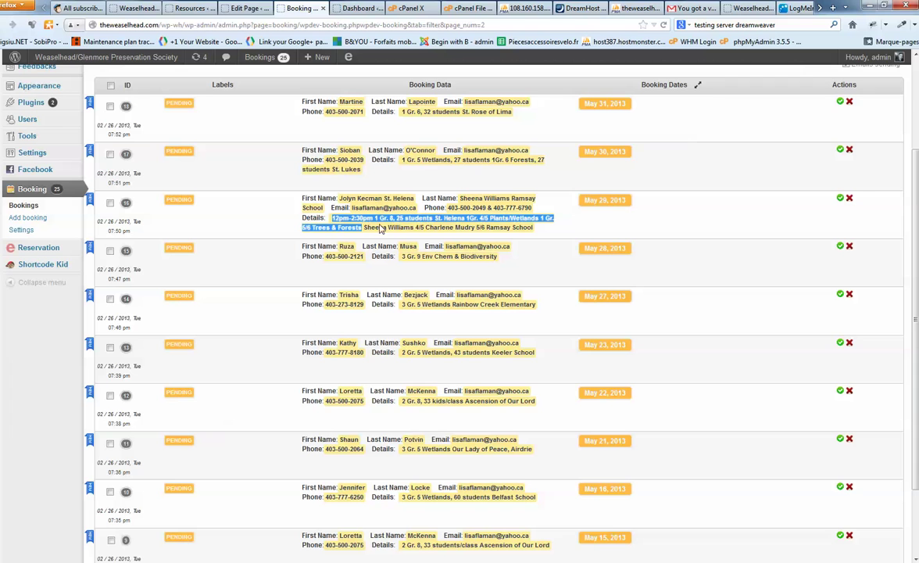
left_click_drag(364, 228, 505, 228)
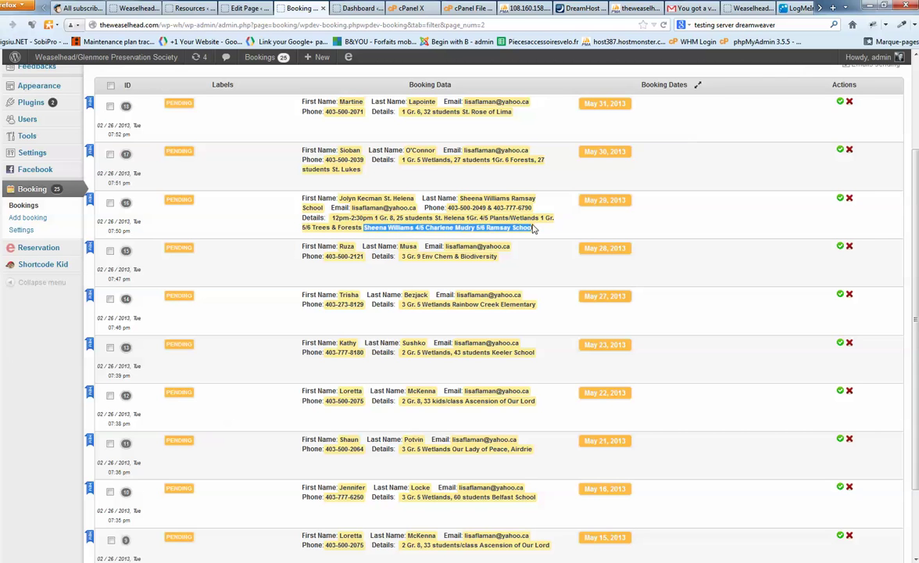
left_click_drag(461, 199, 497, 189)
Replace the reservation name with booking 16's contact name and move it to Class Spot 2.
left_click(357, 8)
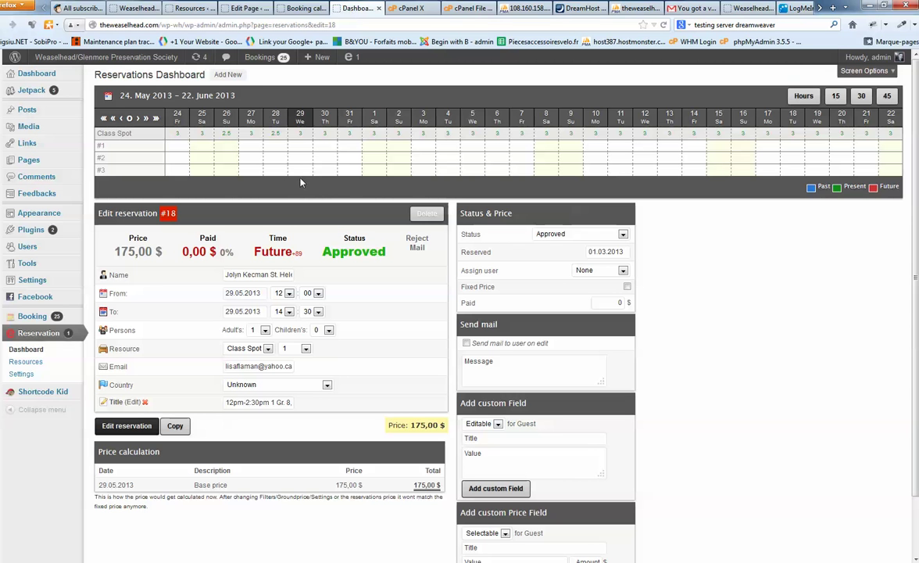
triple_click(258, 274)
key("ctrl+v")
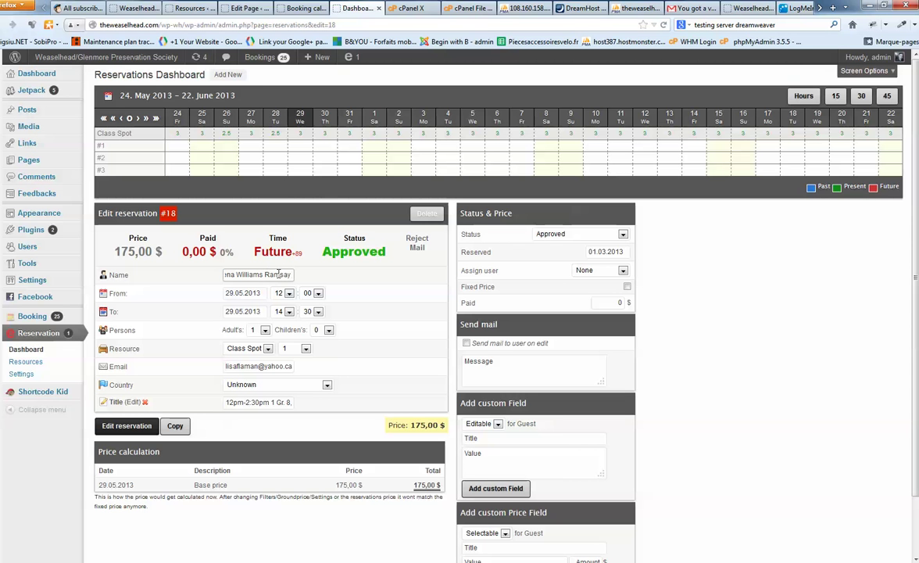
left_click(296, 348)
left_click(297, 369)
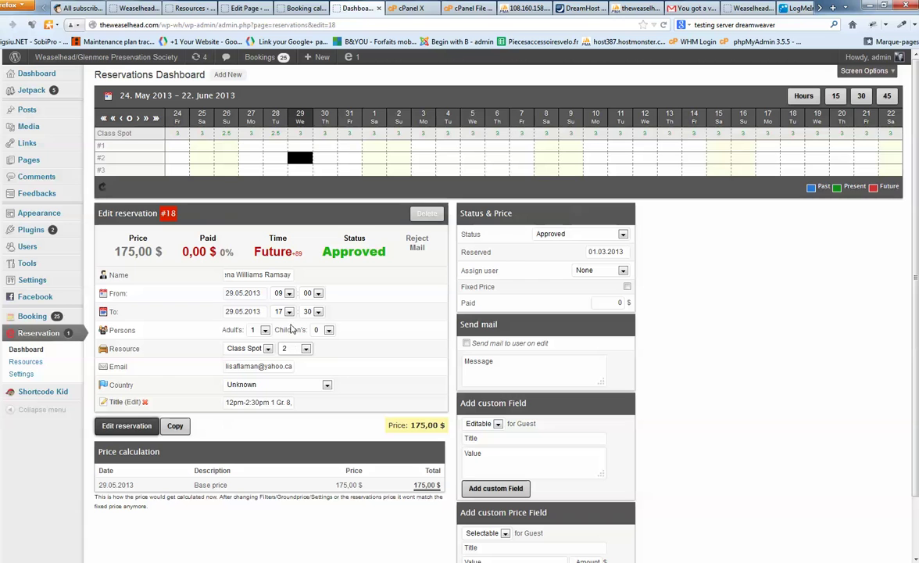
Set the hours to 12–14 and delete the old Title entry.
left_click(288, 294)
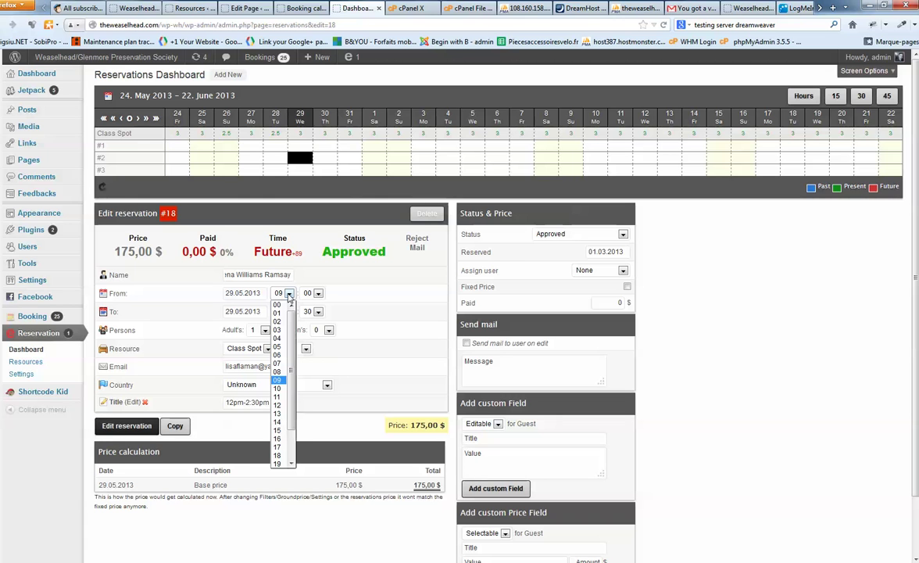
left_click(283, 406)
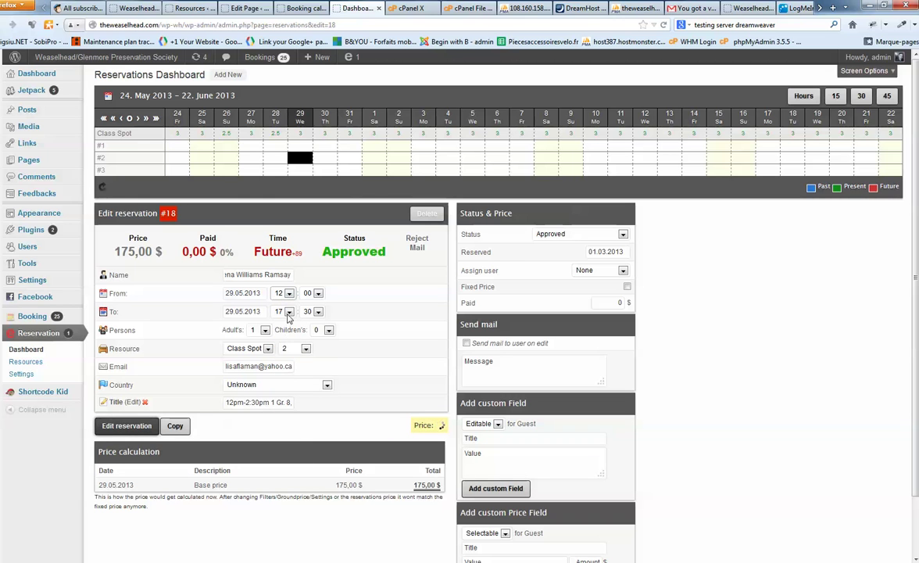
left_click(288, 312)
left_click(278, 440)
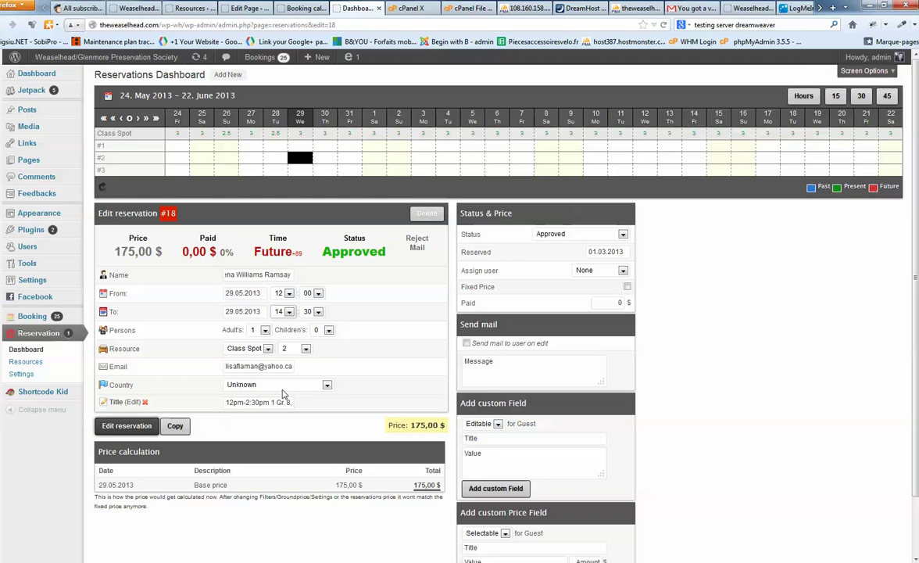
left_click(146, 403)
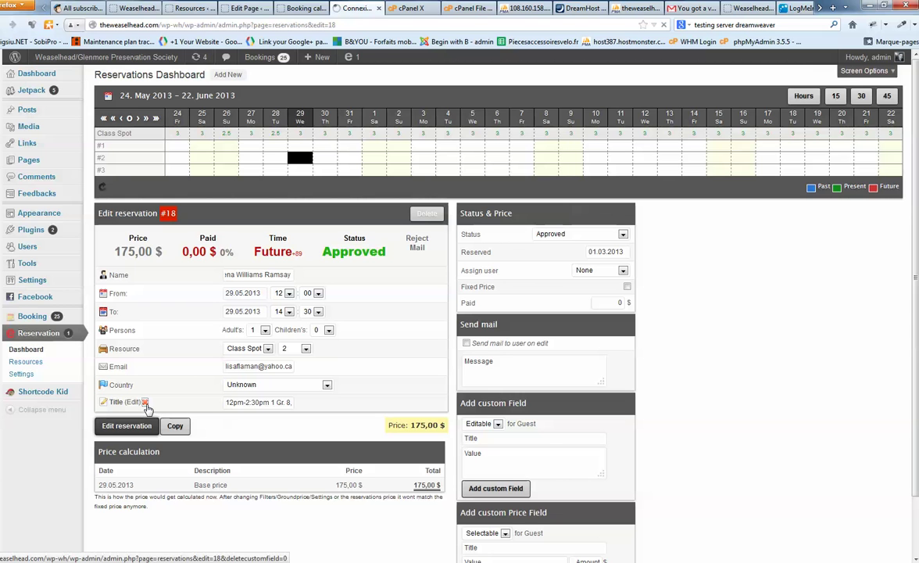
left_click(296, 8)
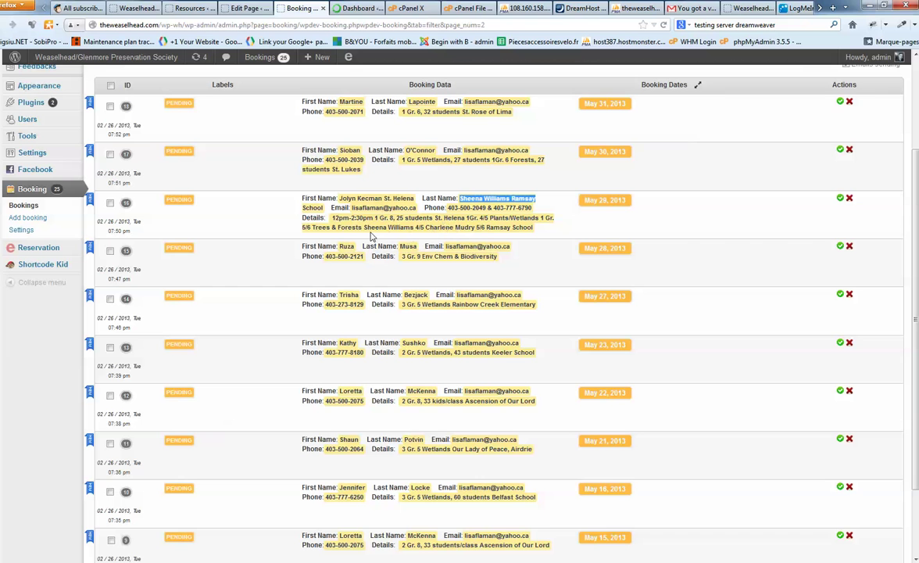
Copy the 4/5 and 5/6 Ramsay School teachers from Details into reservation #18's Title field and save.
left_click_drag(364, 228, 534, 229)
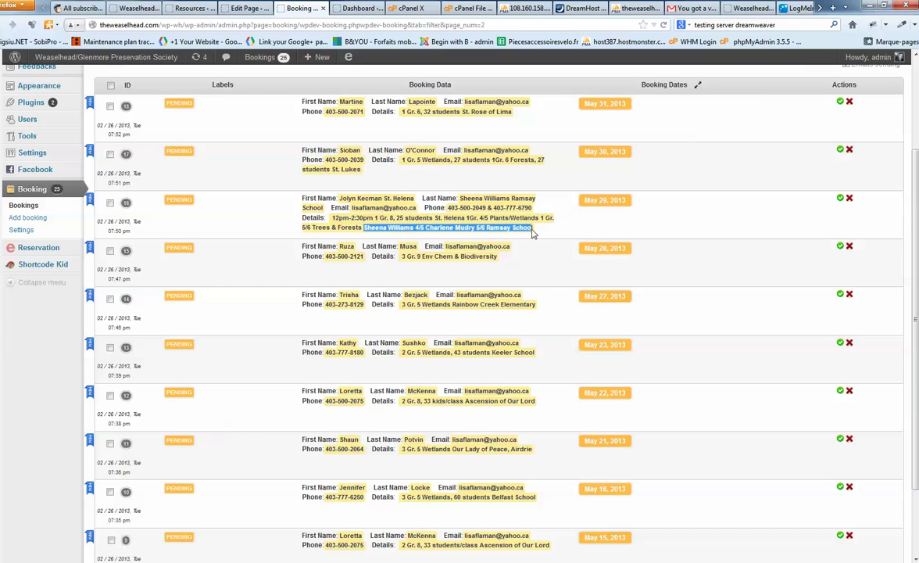
left_click(359, 9)
left_click(501, 474)
key("ctrl+v")
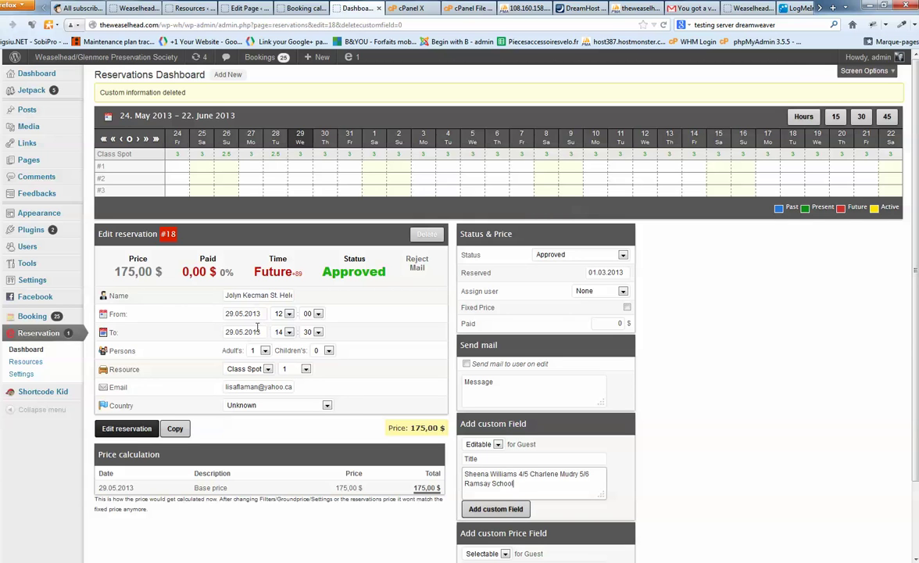
left_click(496, 508)
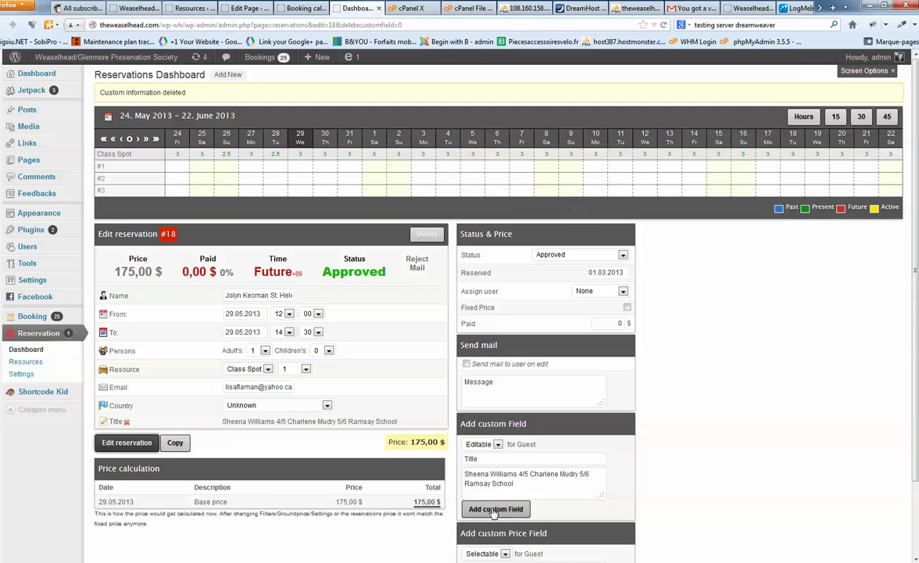
left_click(127, 442)
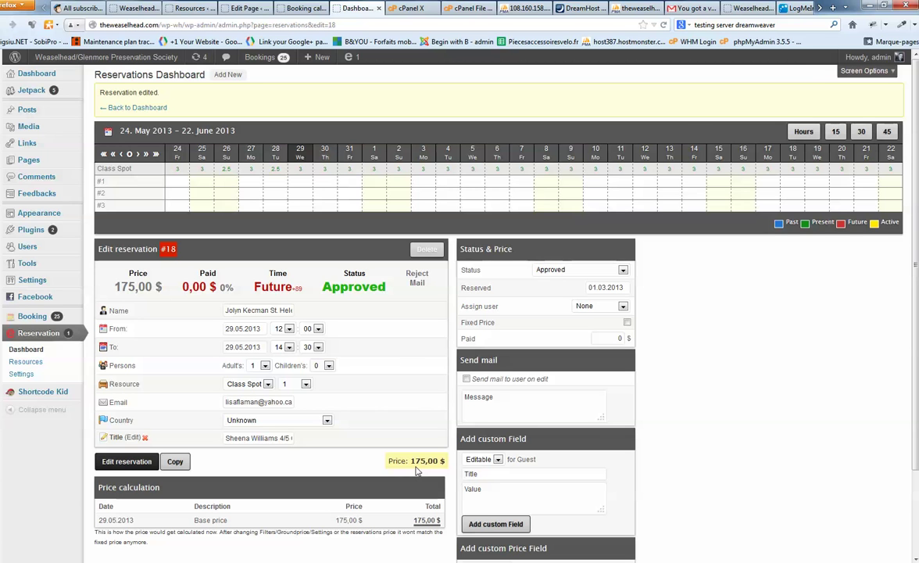
Return to the Reservations Dashboard list of upcoming approved reservations.
left_click(123, 110)
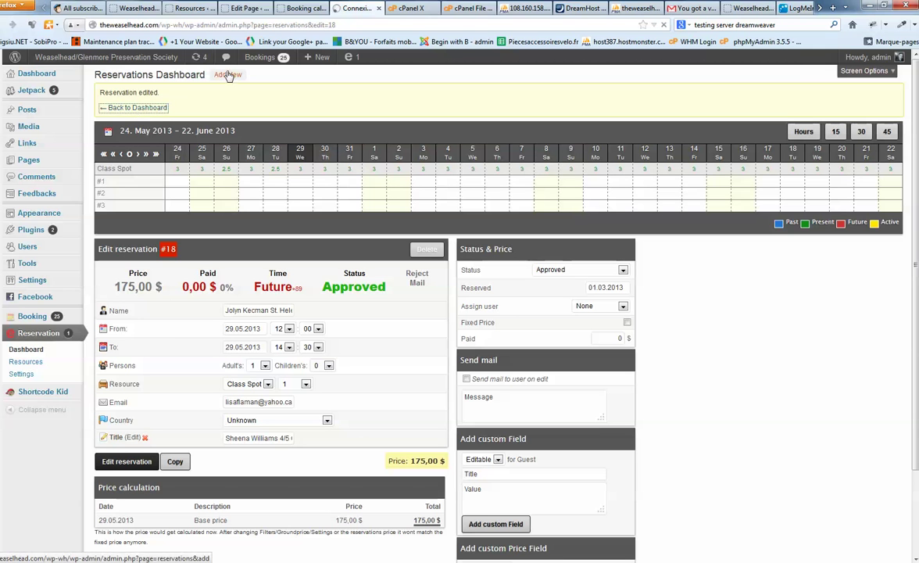